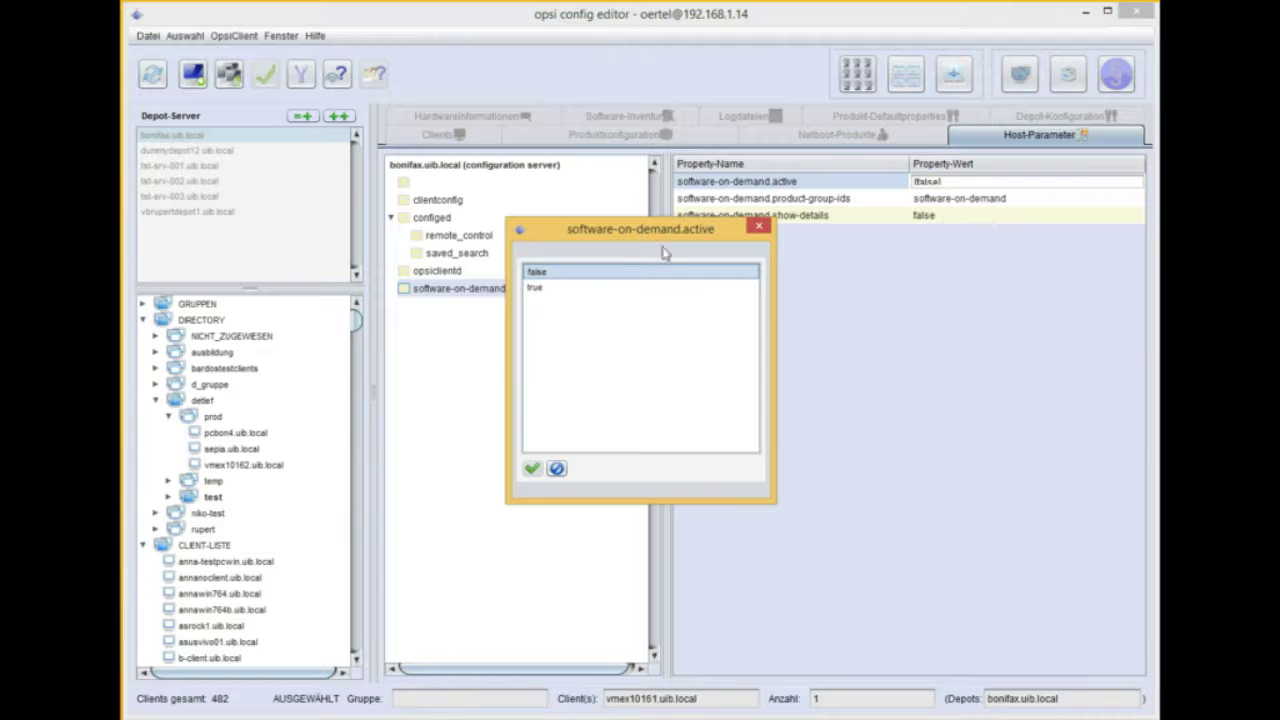
- Set the server host parameter software-on-demand.active to true and save the configuration
click(540, 290)
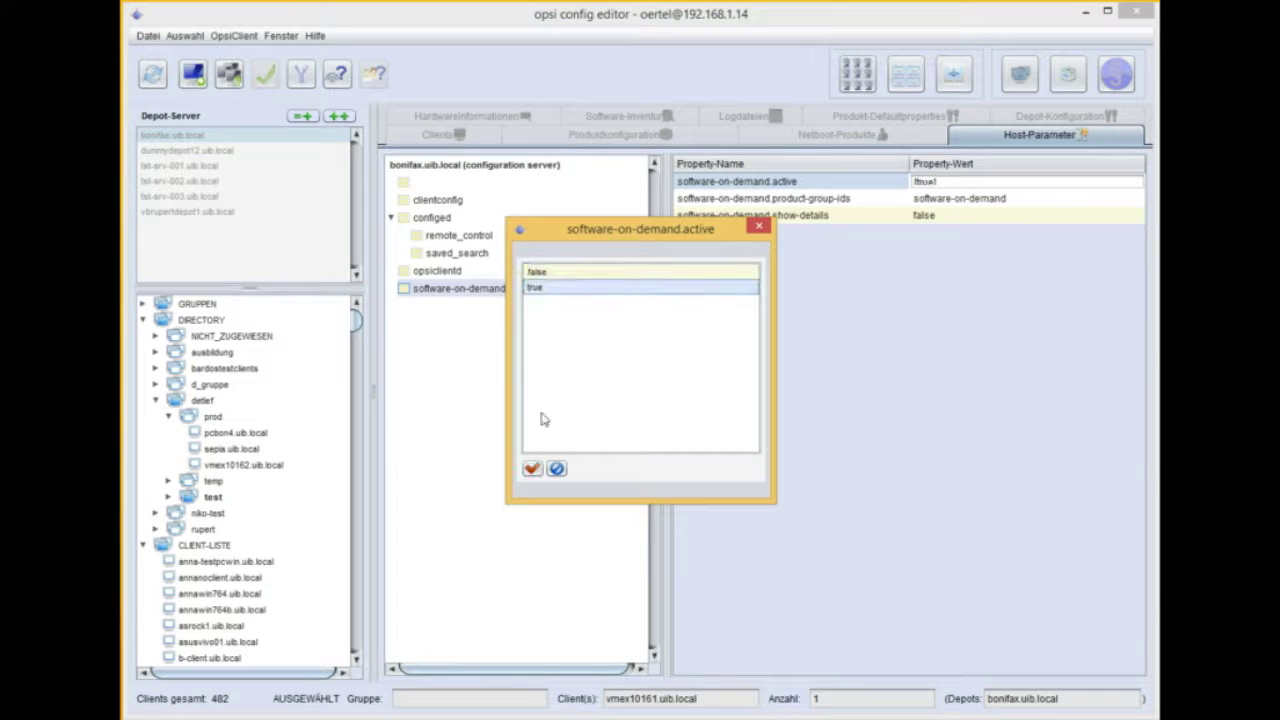
click(531, 468)
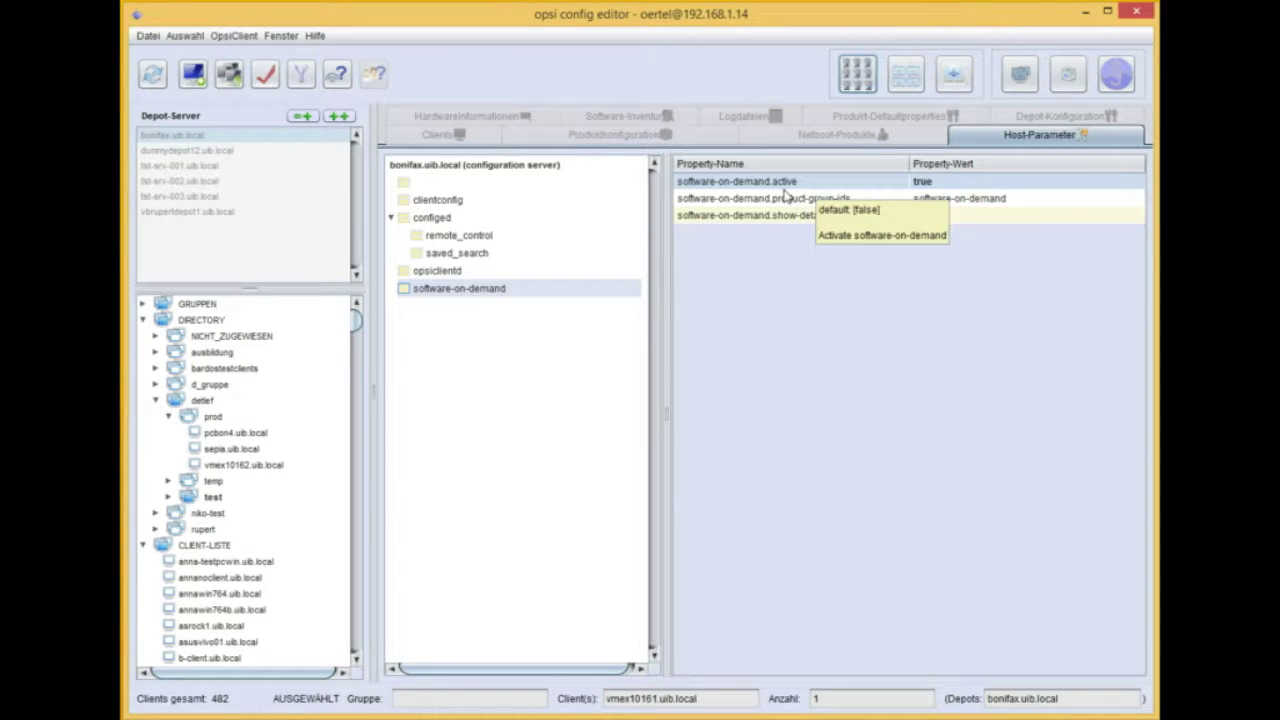
click(265, 76)
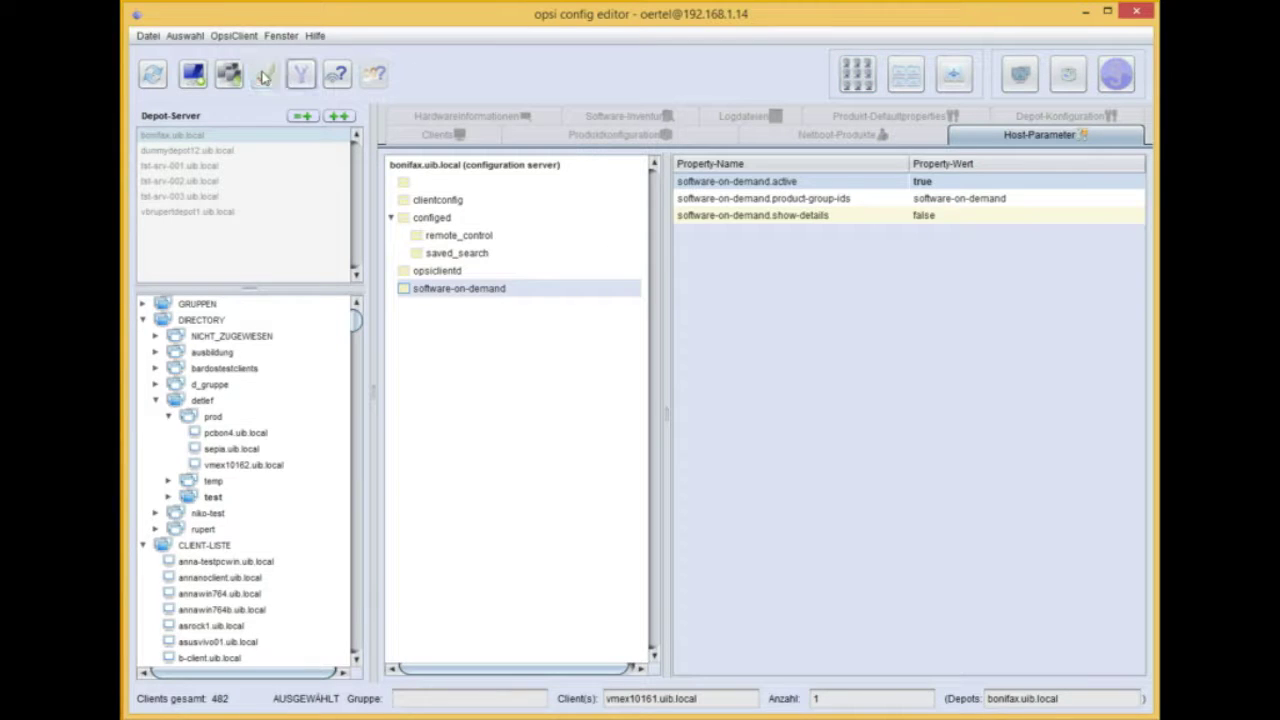
- Load the software-on-demand product group in the product configuration of client vmex10161 and show its group editing fields
click(857, 74)
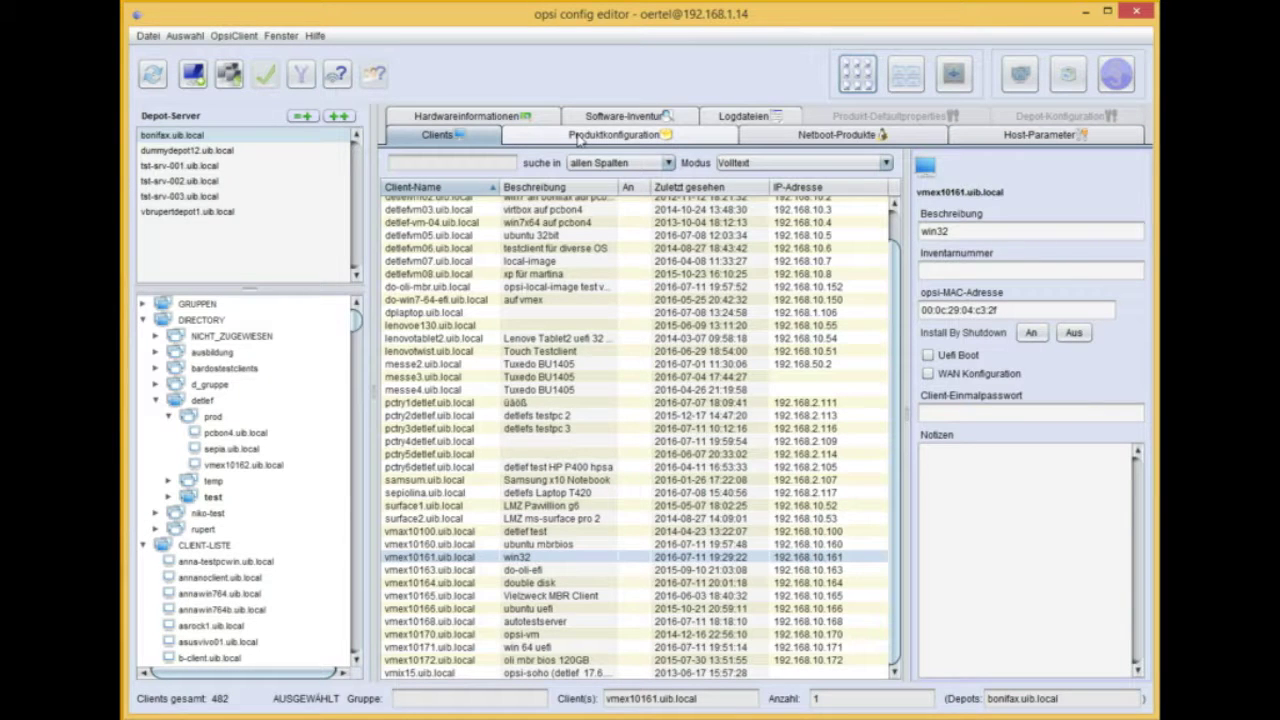
click(578, 138)
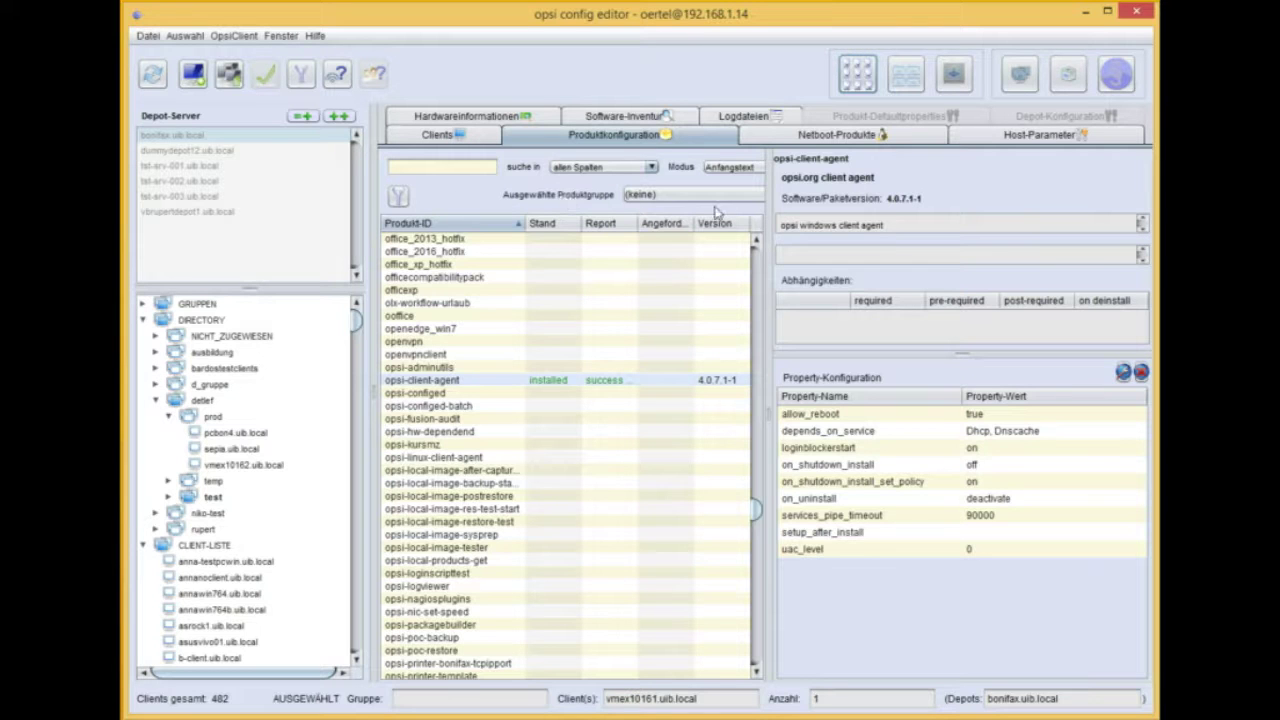
drag(768, 413, 895, 428)
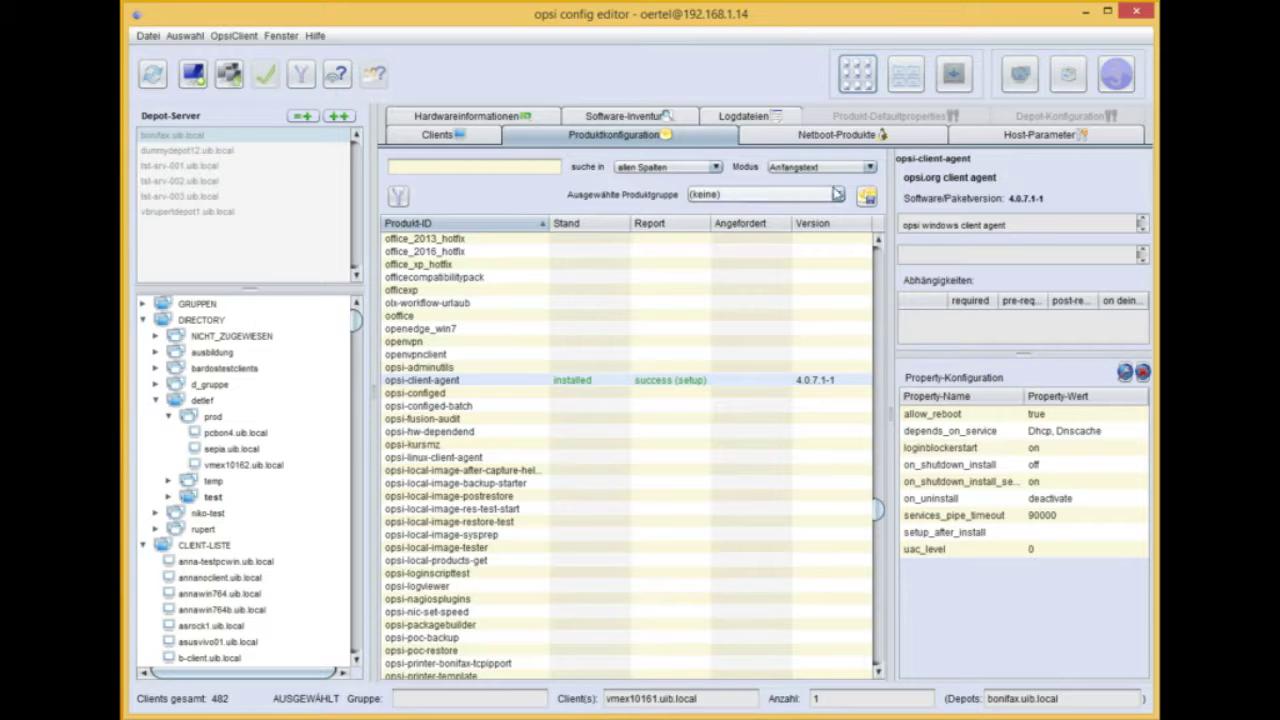
click(836, 196)
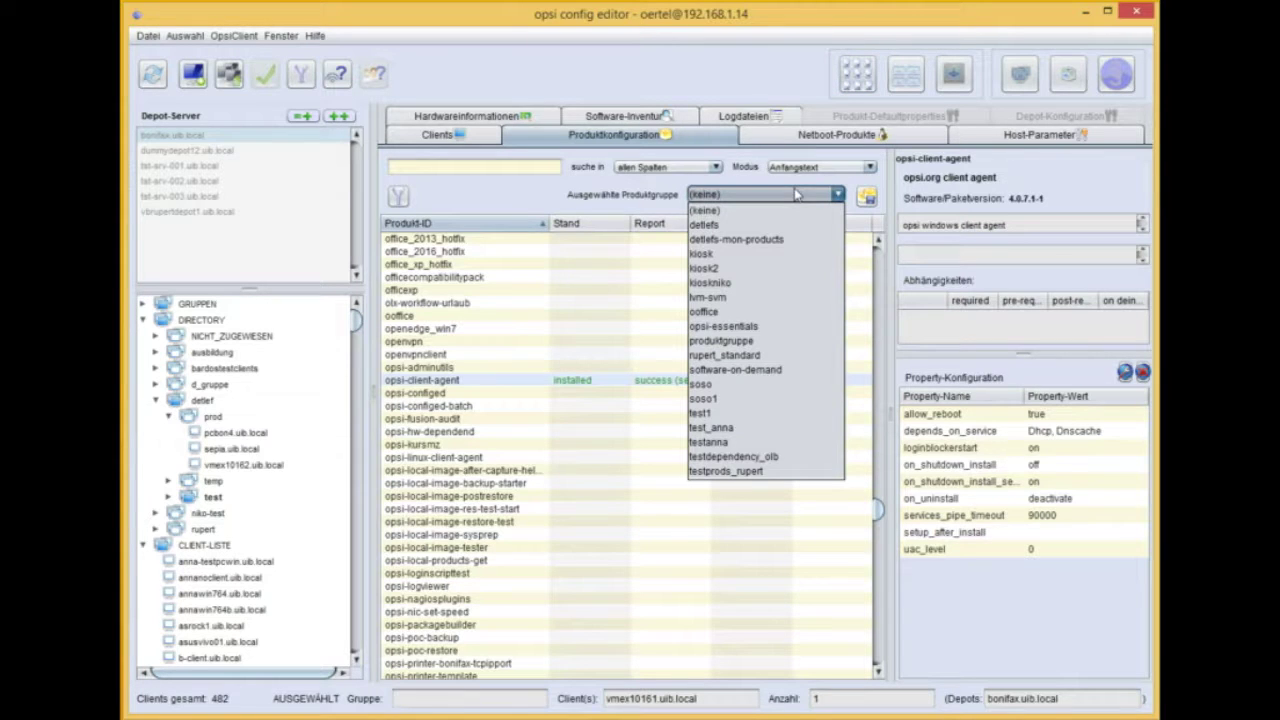
click(766, 371)
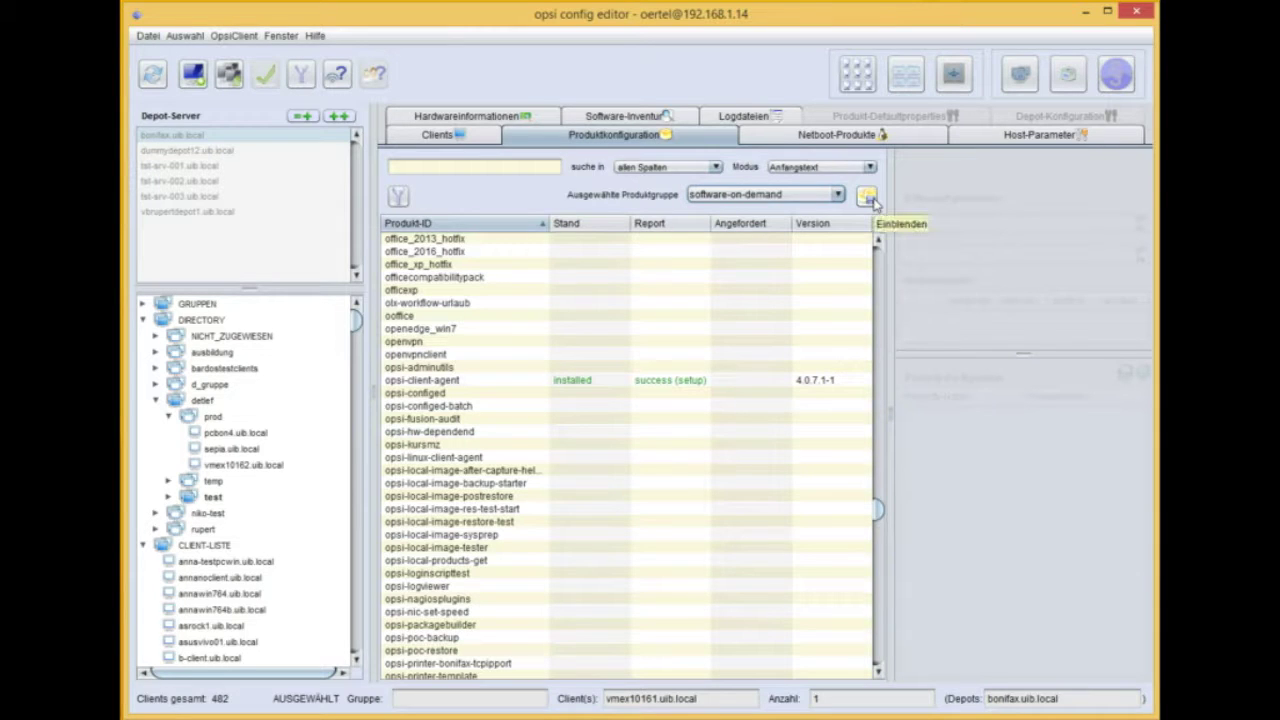
click(868, 197)
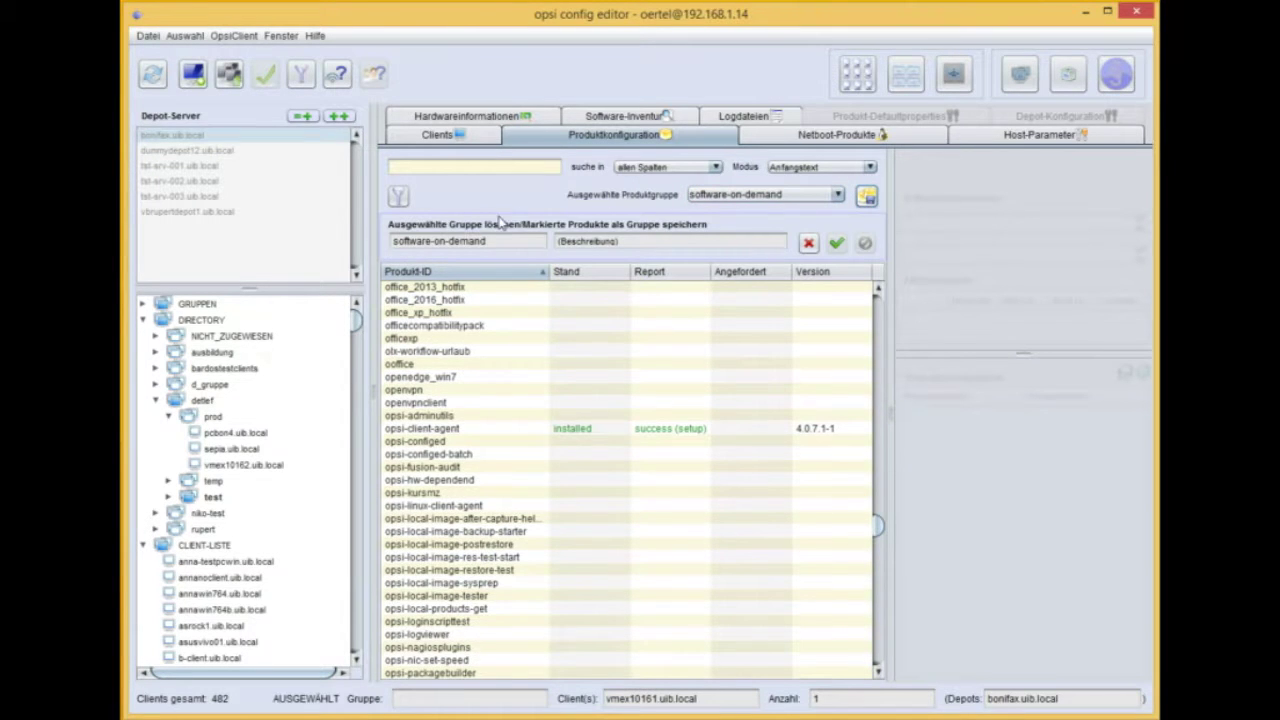
- Add acroread to the products of the software-on-demand group and save the group
click(401, 197)
click(401, 197)
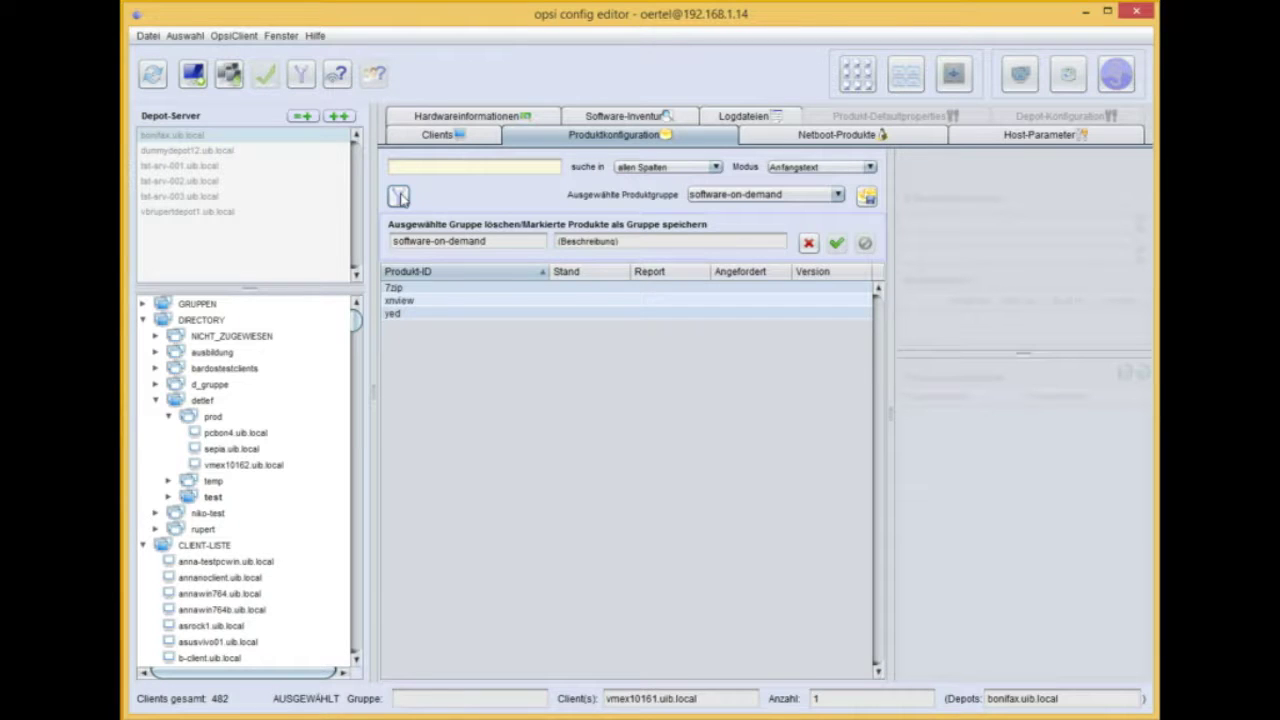
click(401, 197)
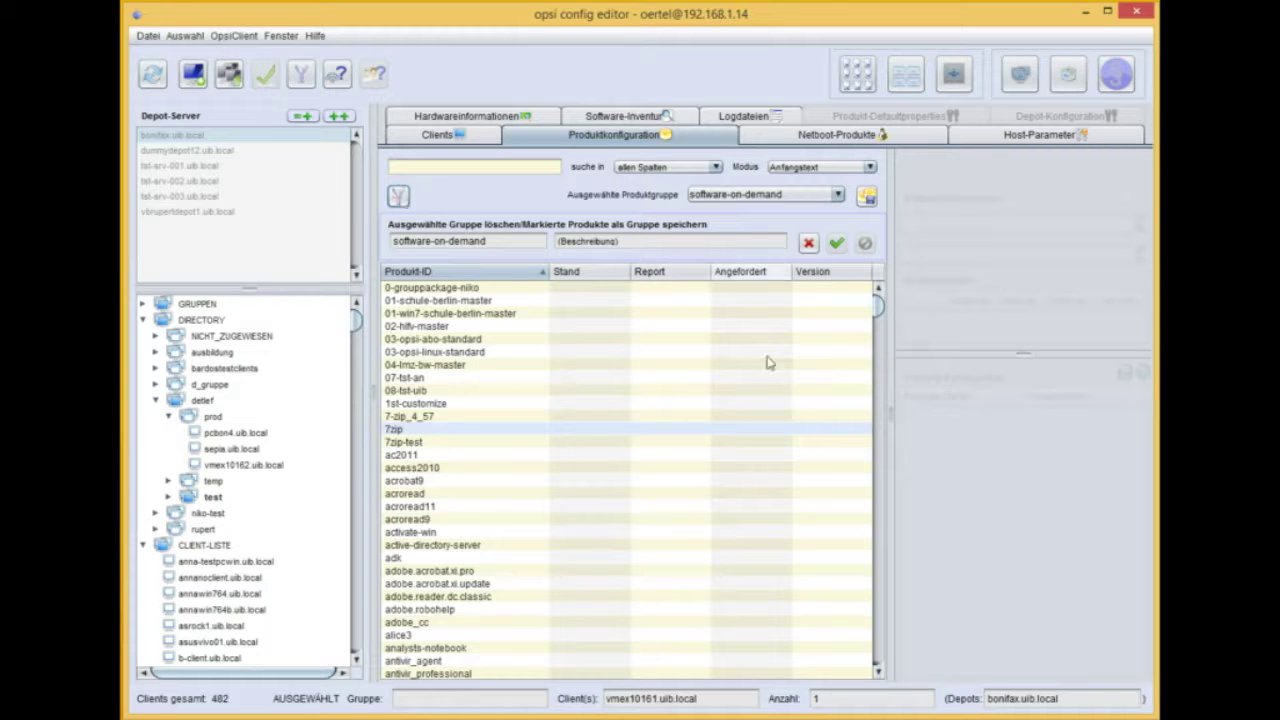
click(422, 494)
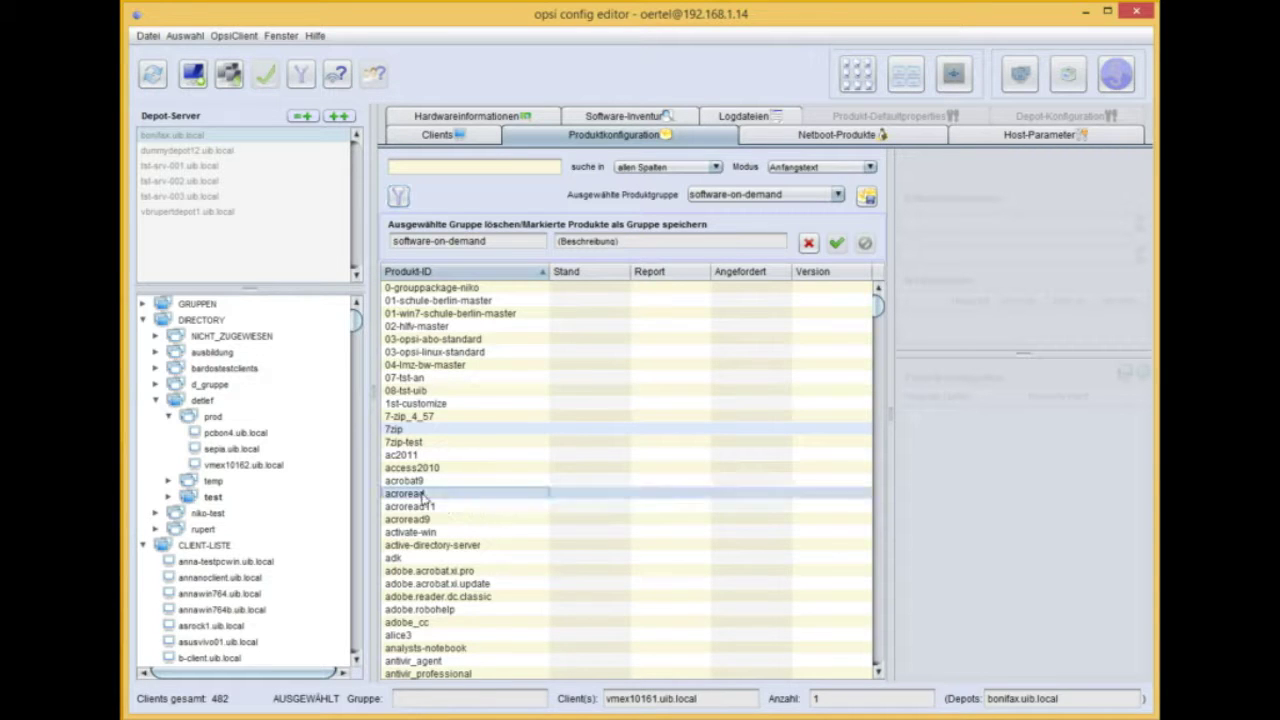
click(398, 197)
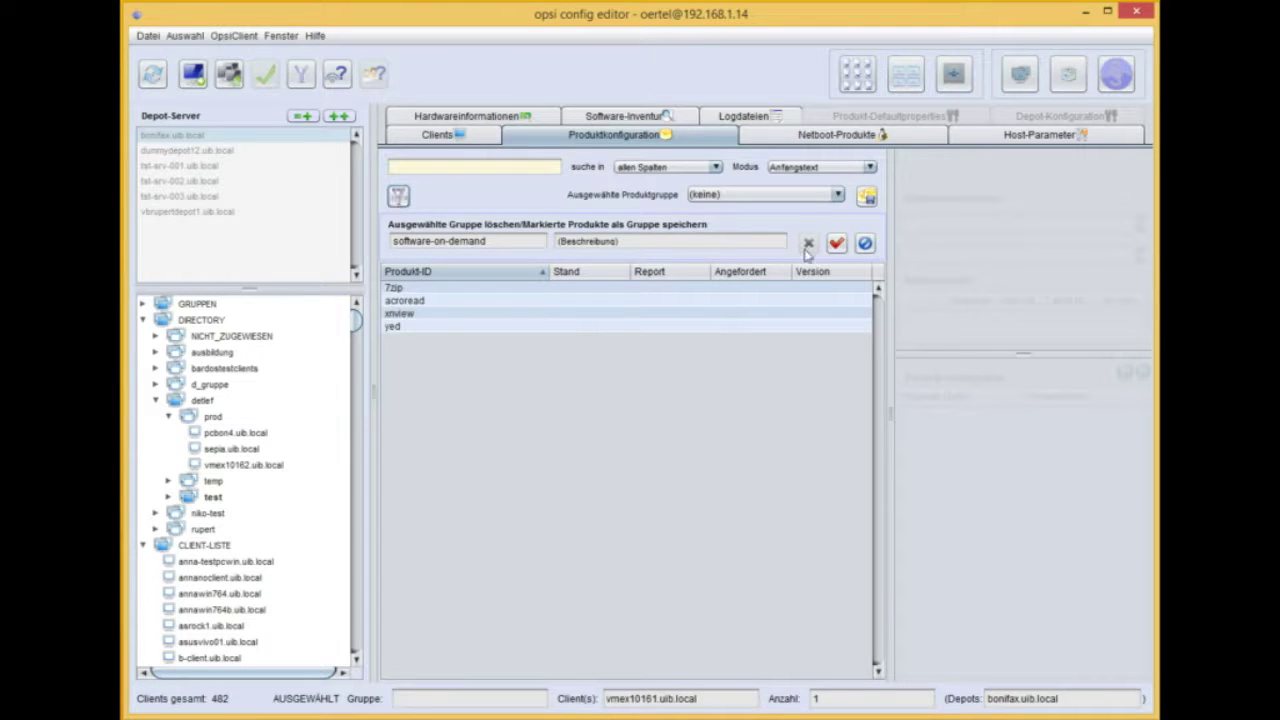
click(837, 244)
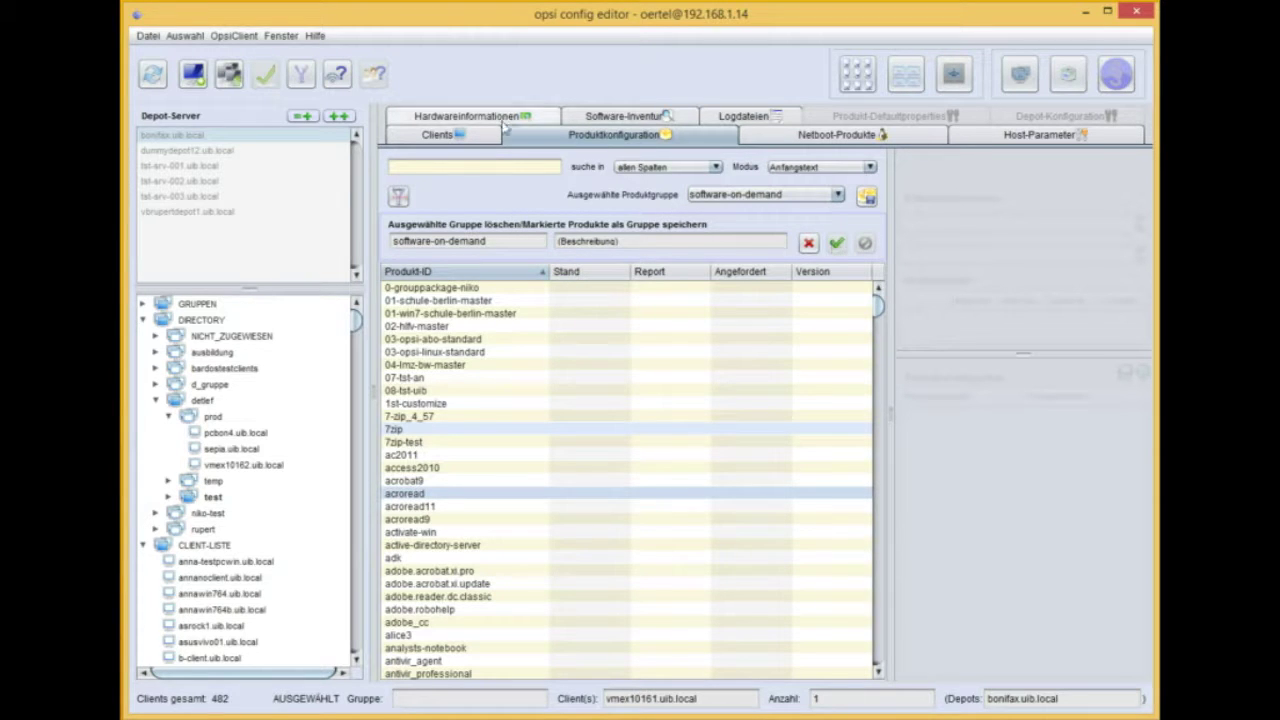
- Set the requested action of opsi-client-agent to update for client vmex10161
click(439, 136)
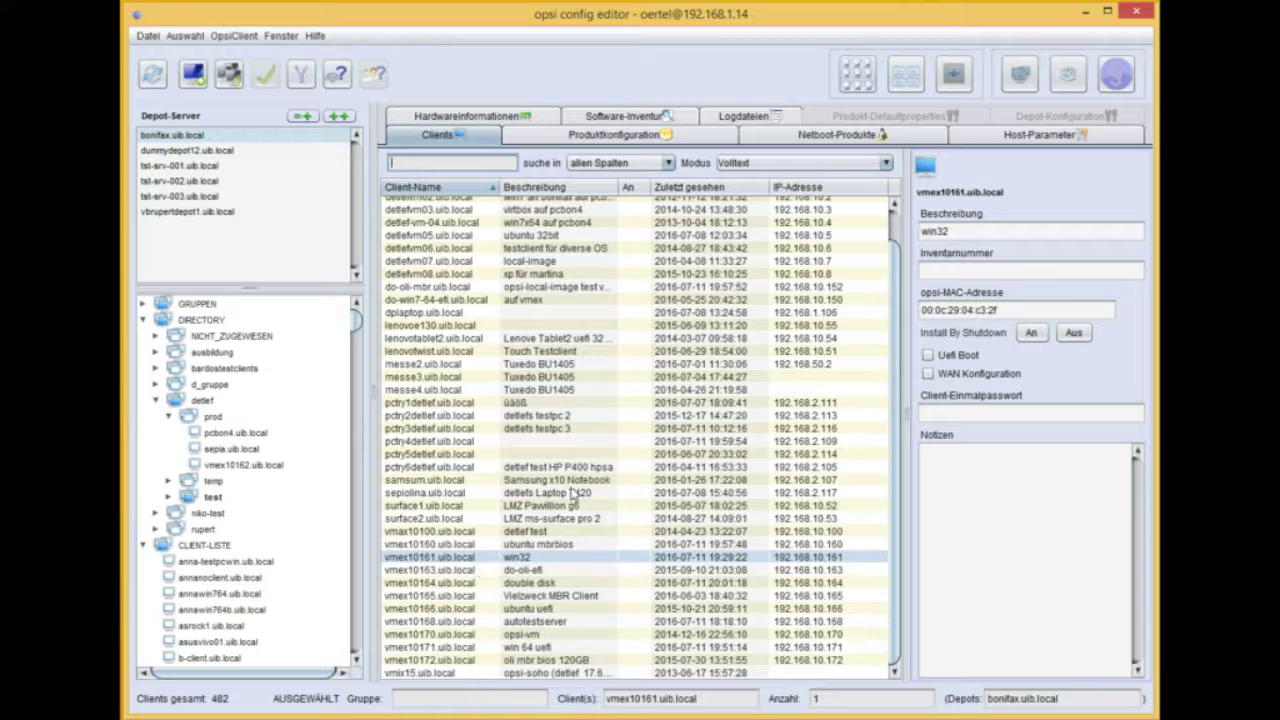
click(598, 137)
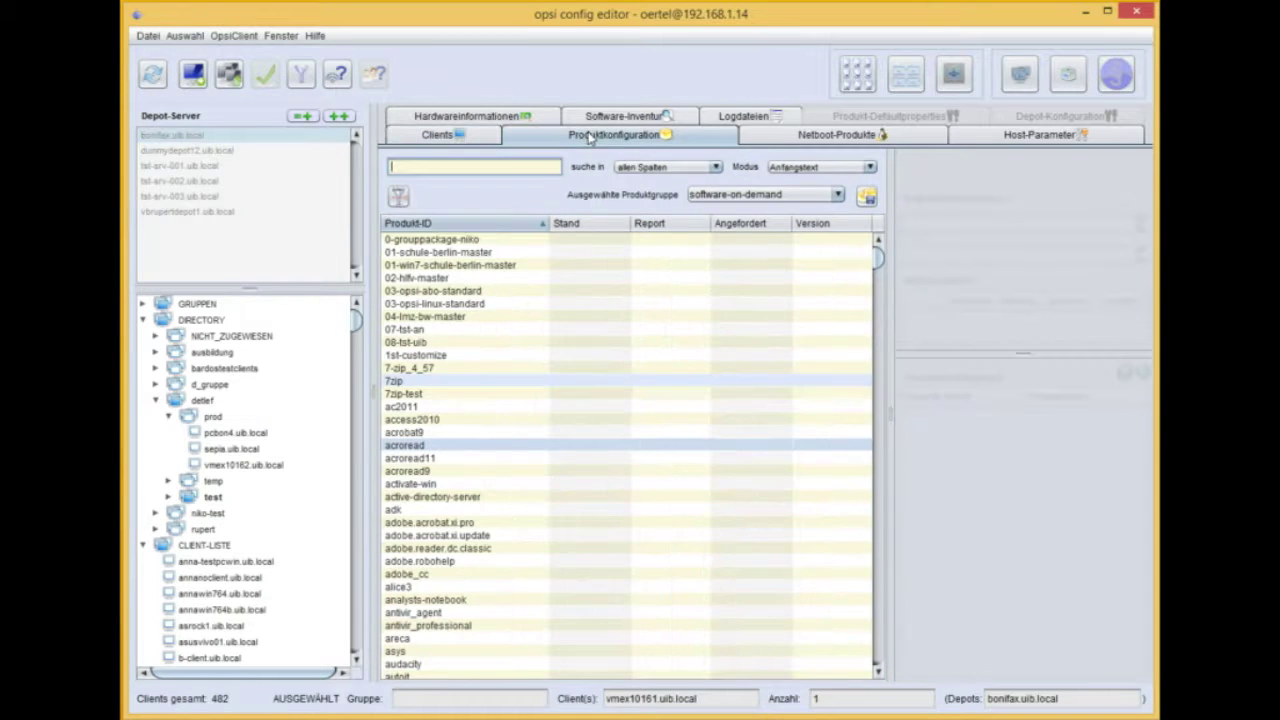
scroll(492, 456, down, 20)
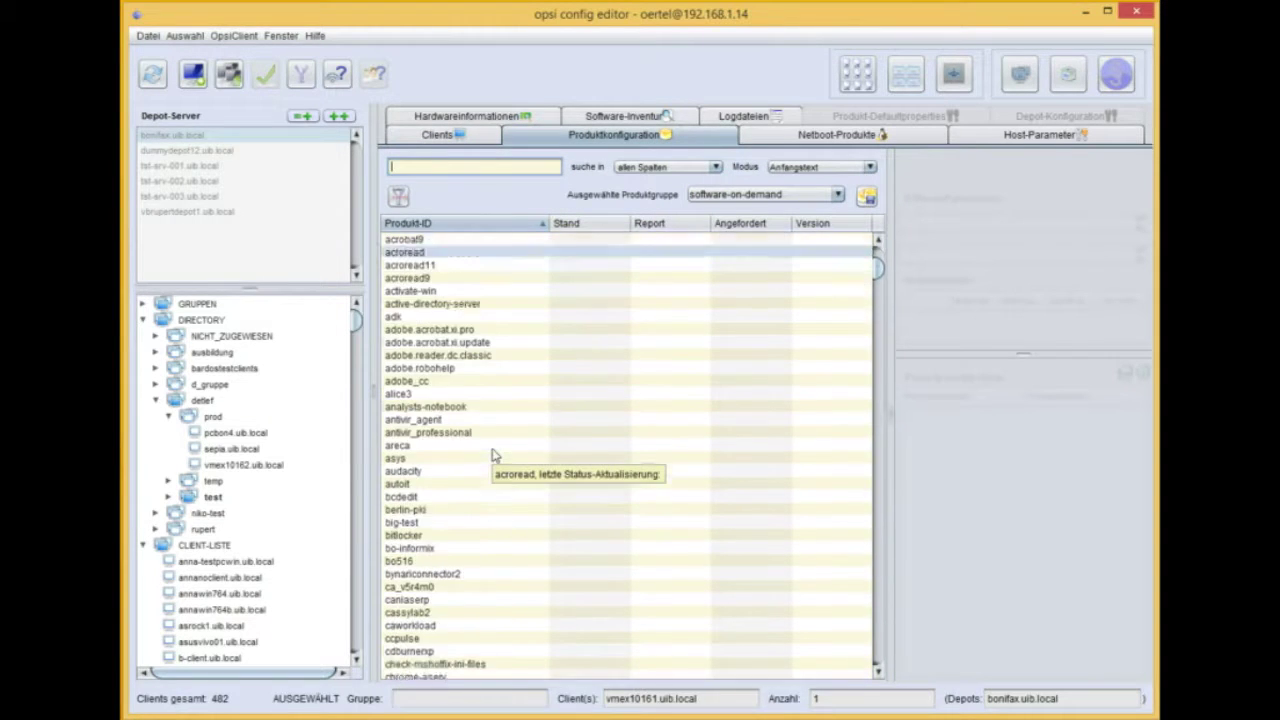
scroll(492, 456, down, 20)
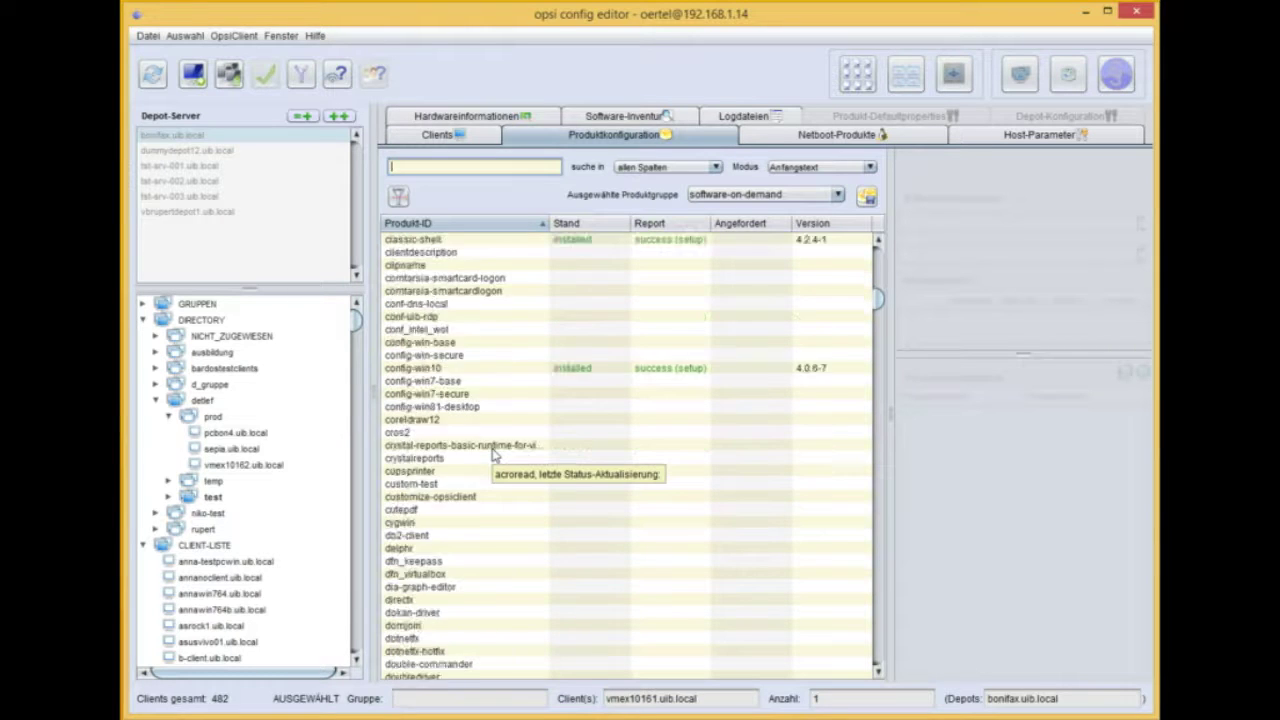
scroll(492, 456, up, 5)
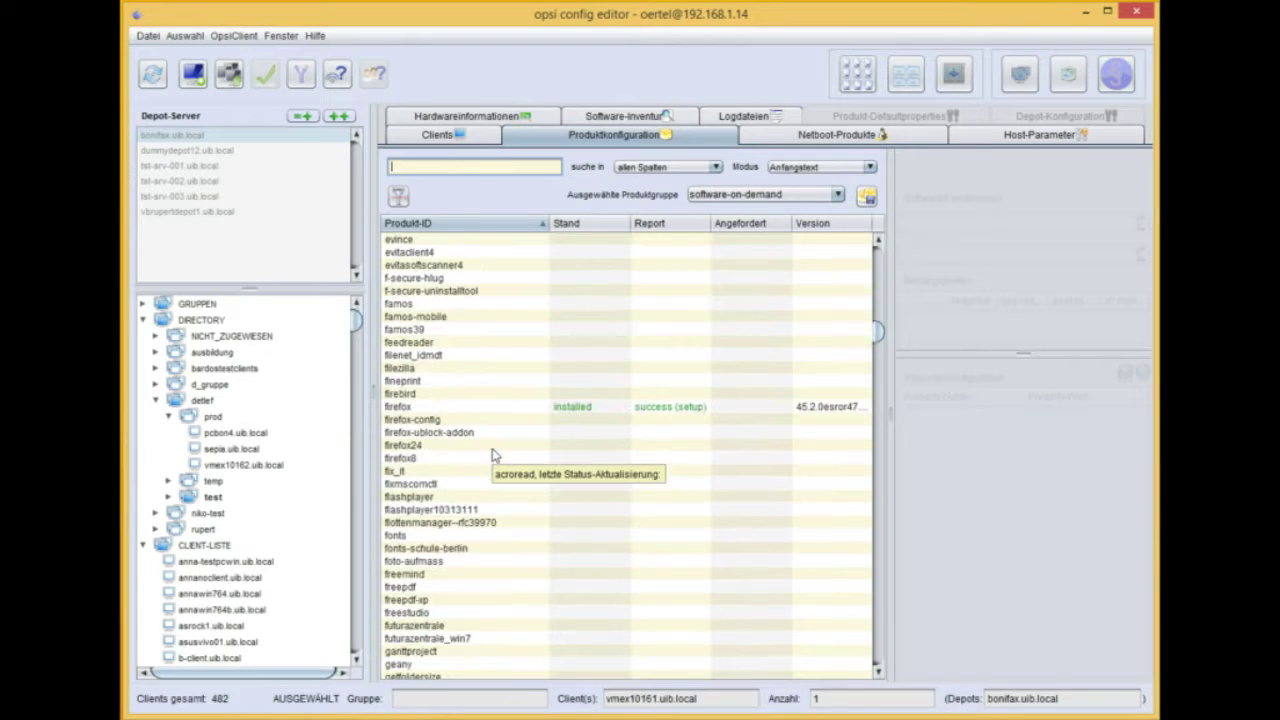
scroll(475, 422, down, 18)
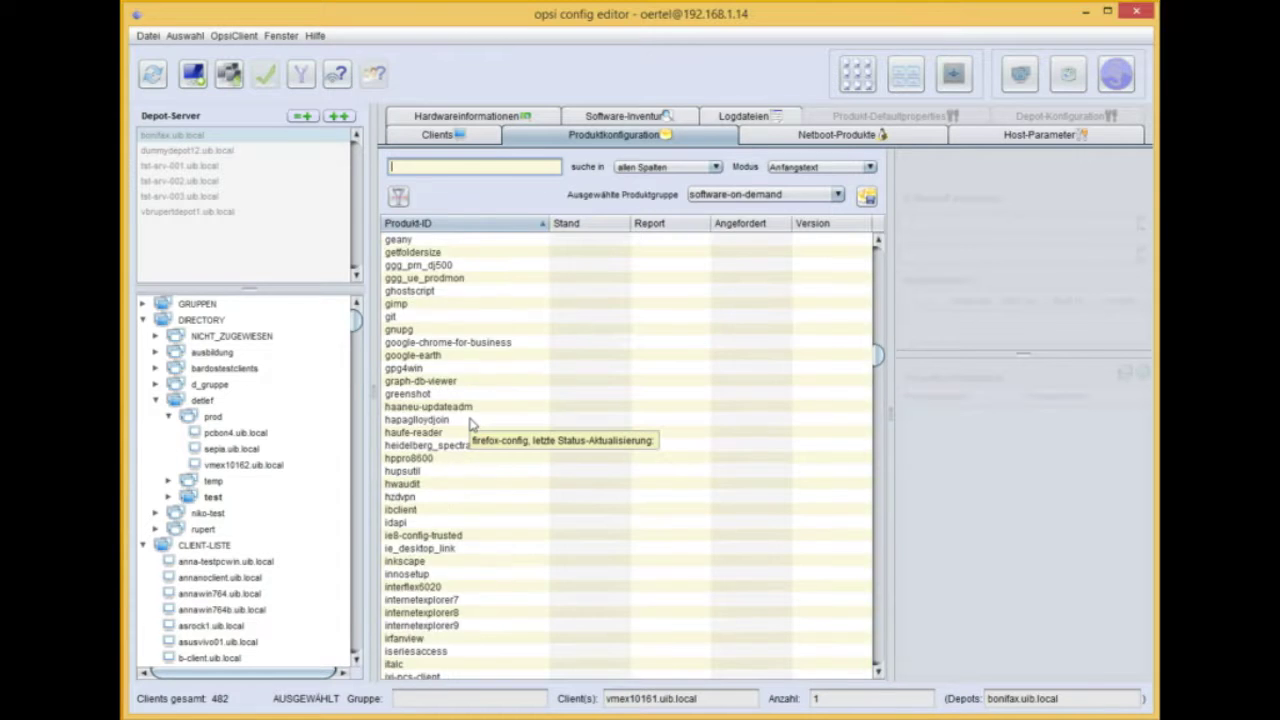
scroll(475, 422, down, 20)
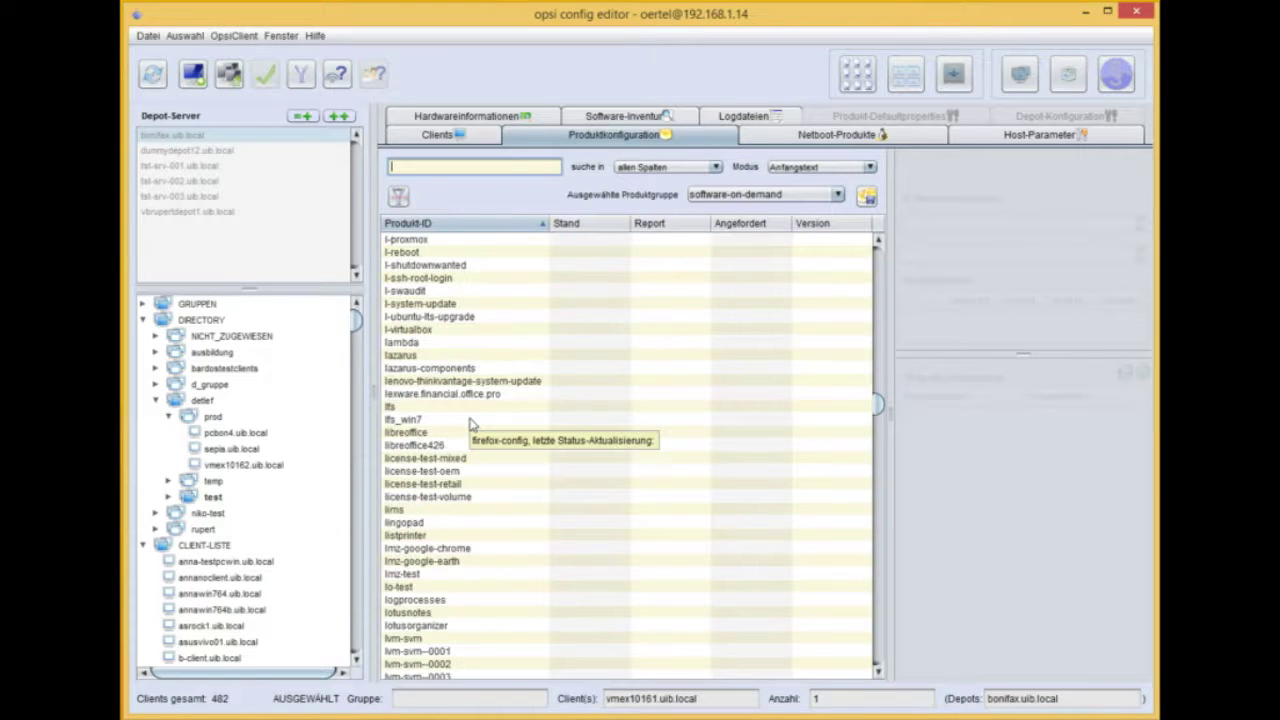
scroll(475, 422, down, 15)
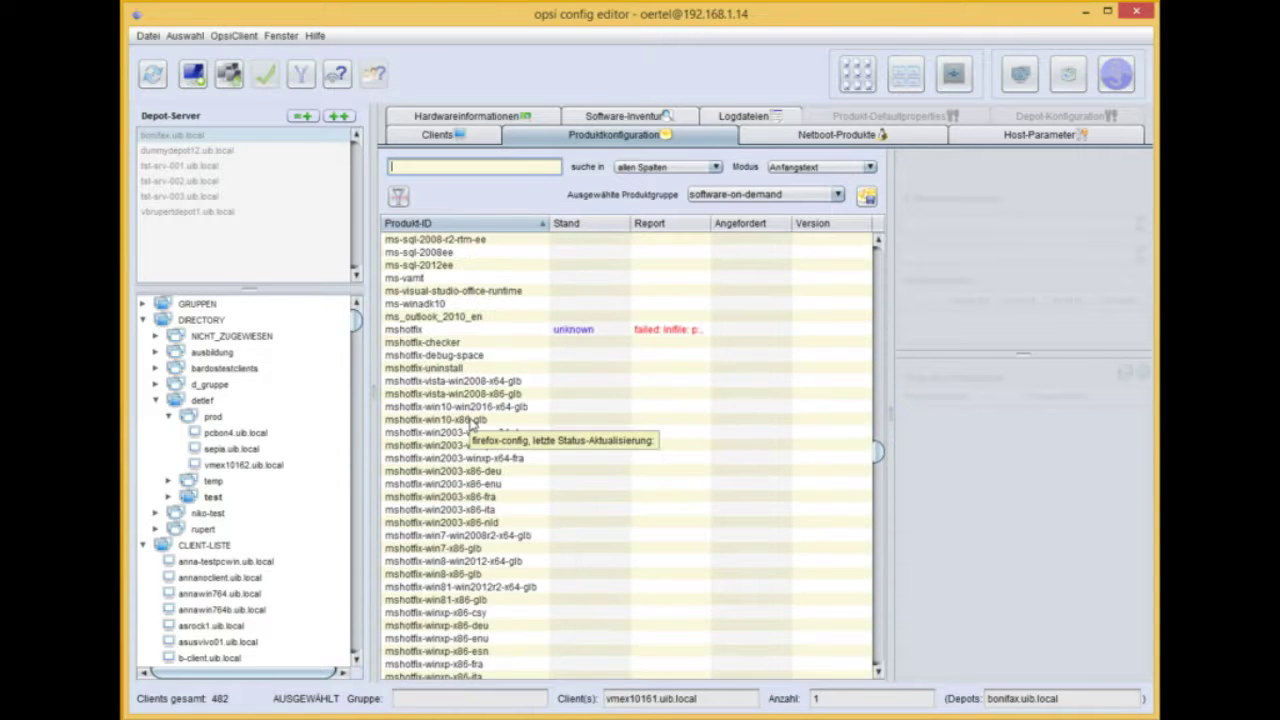
scroll(471, 424, down, 20)
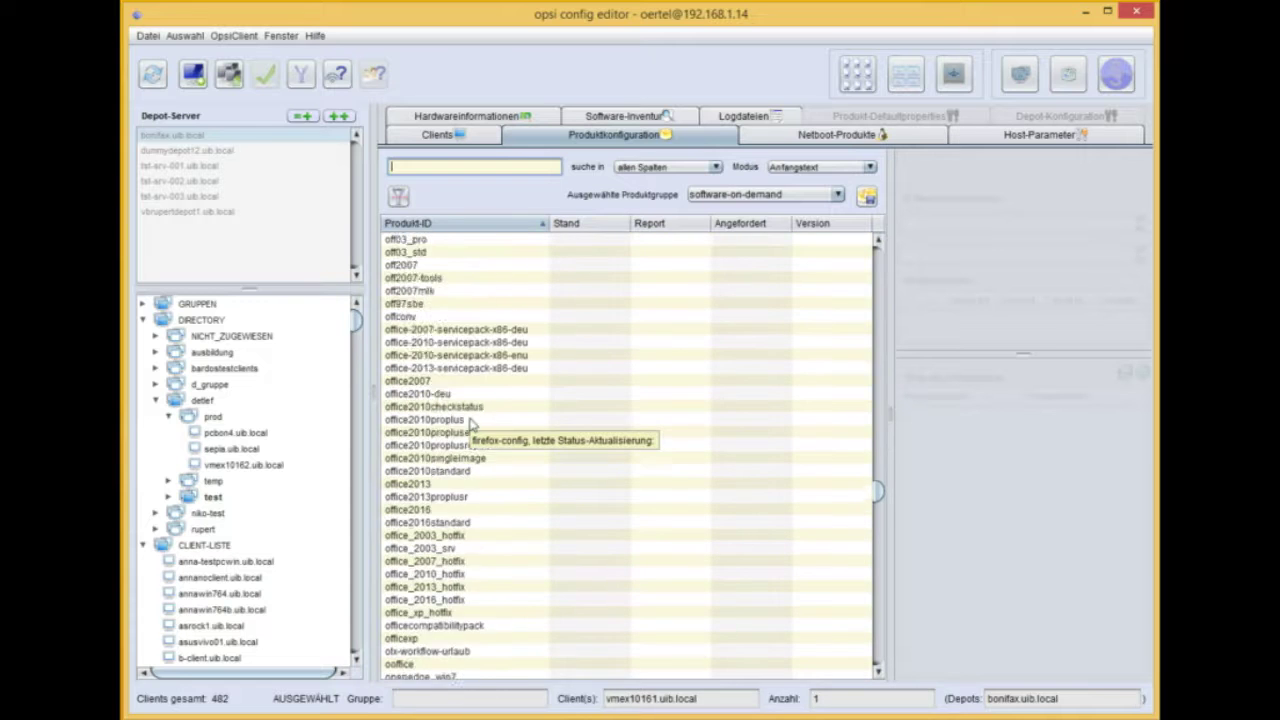
scroll(471, 424, down, 3)
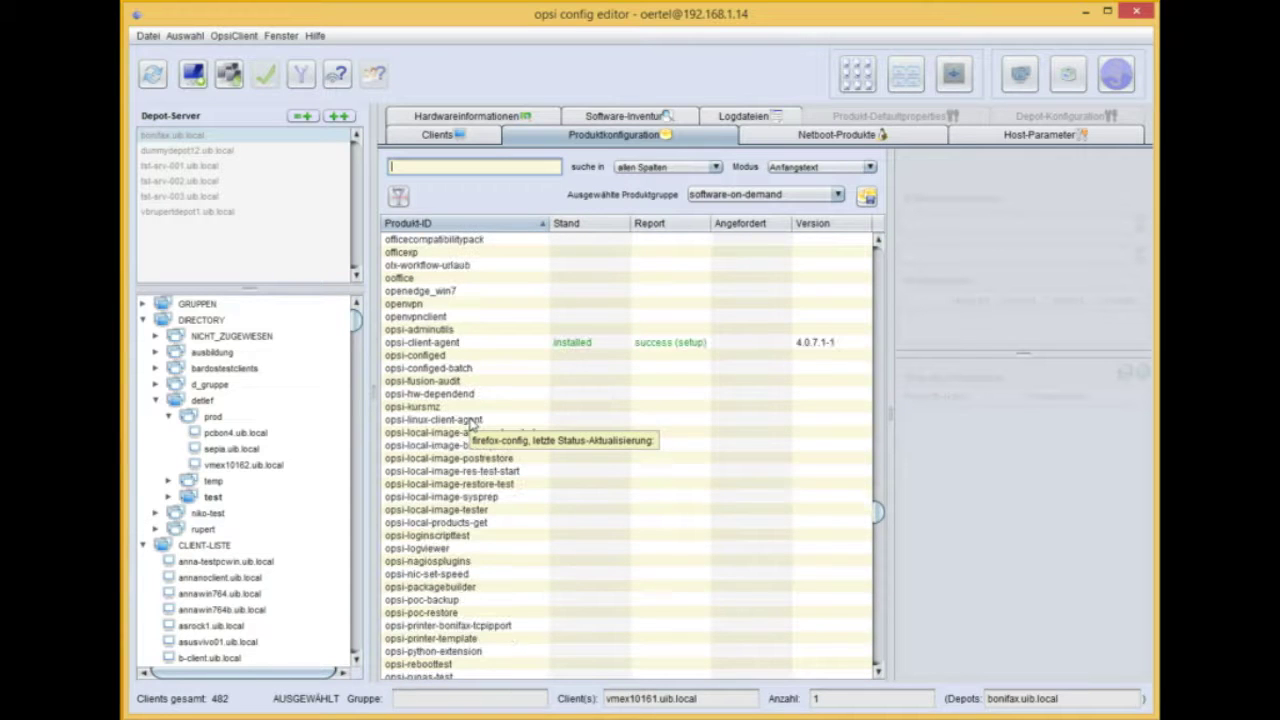
click(429, 343)
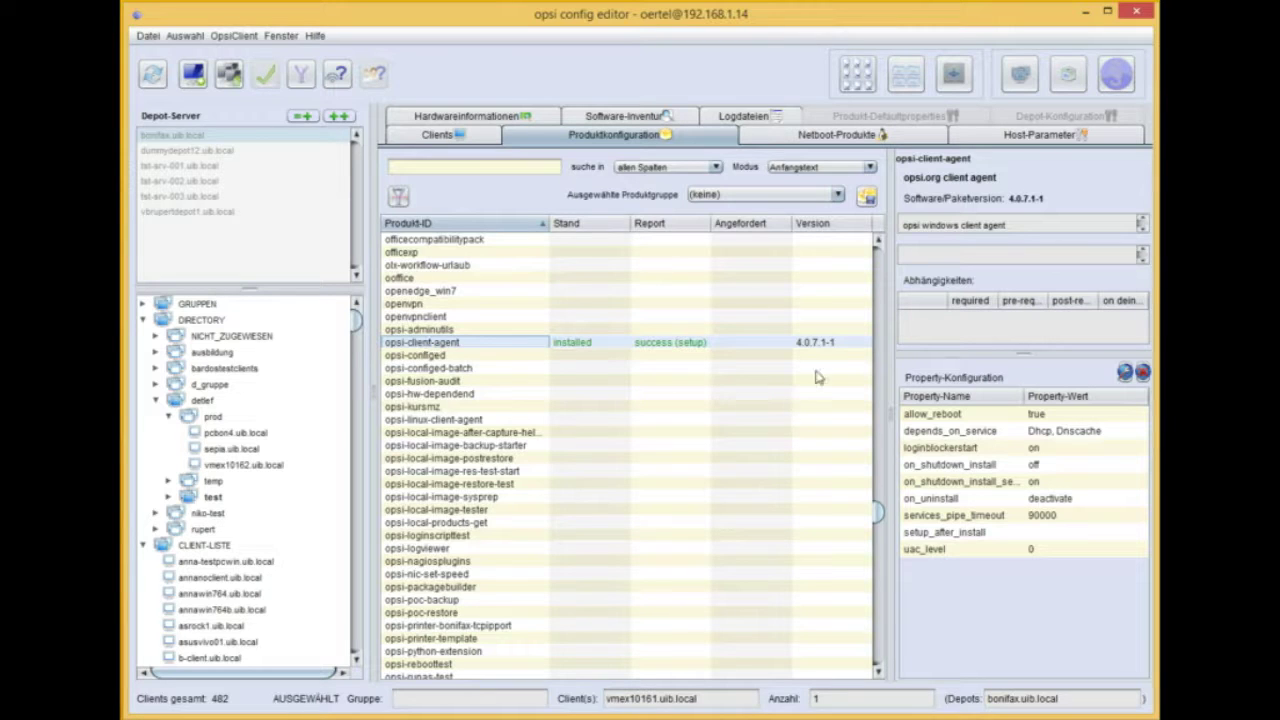
click(762, 348)
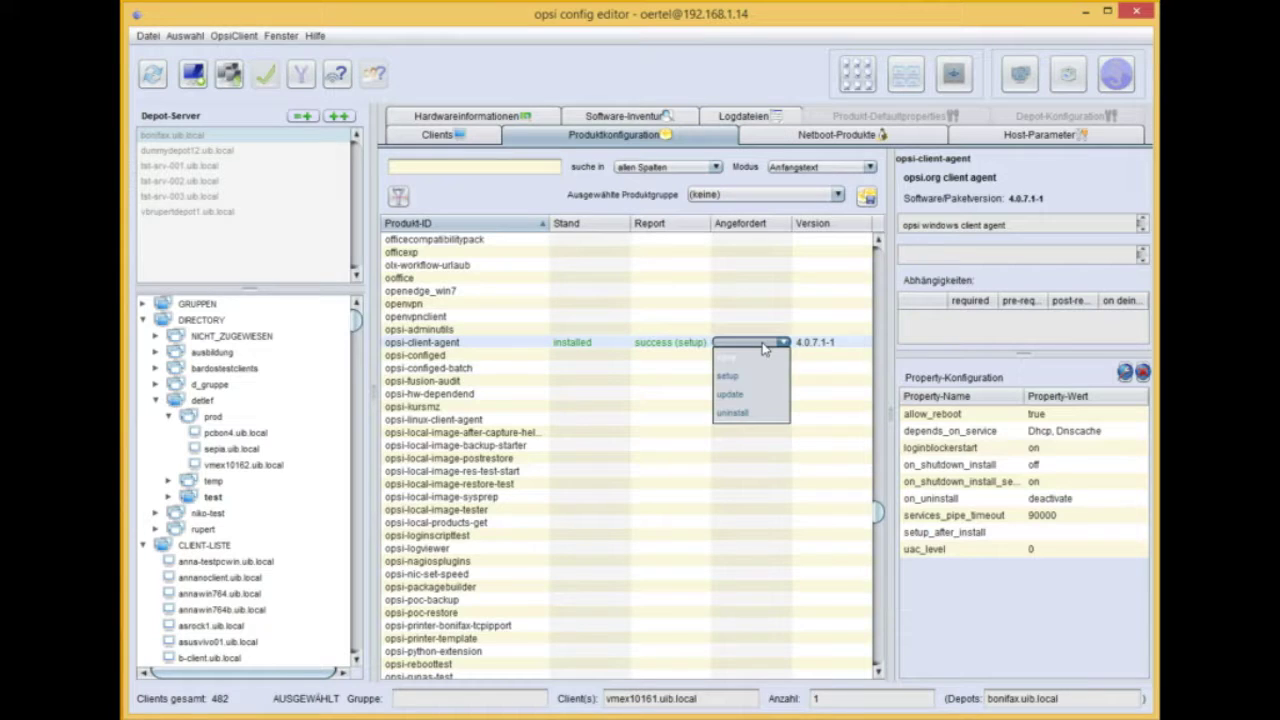
click(753, 395)
- Save the product action request and execute it immediately on the client as an on_demand event
right_click(588, 380)
click(605, 387)
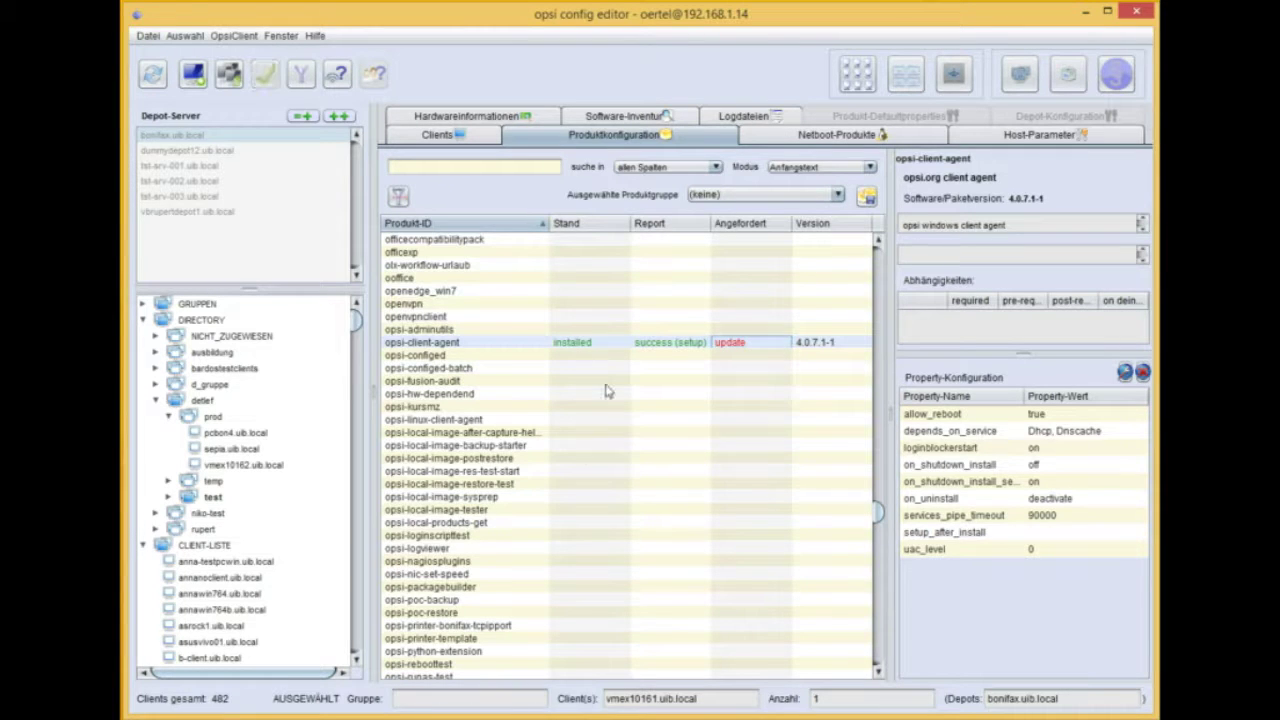
right_click(605, 388)
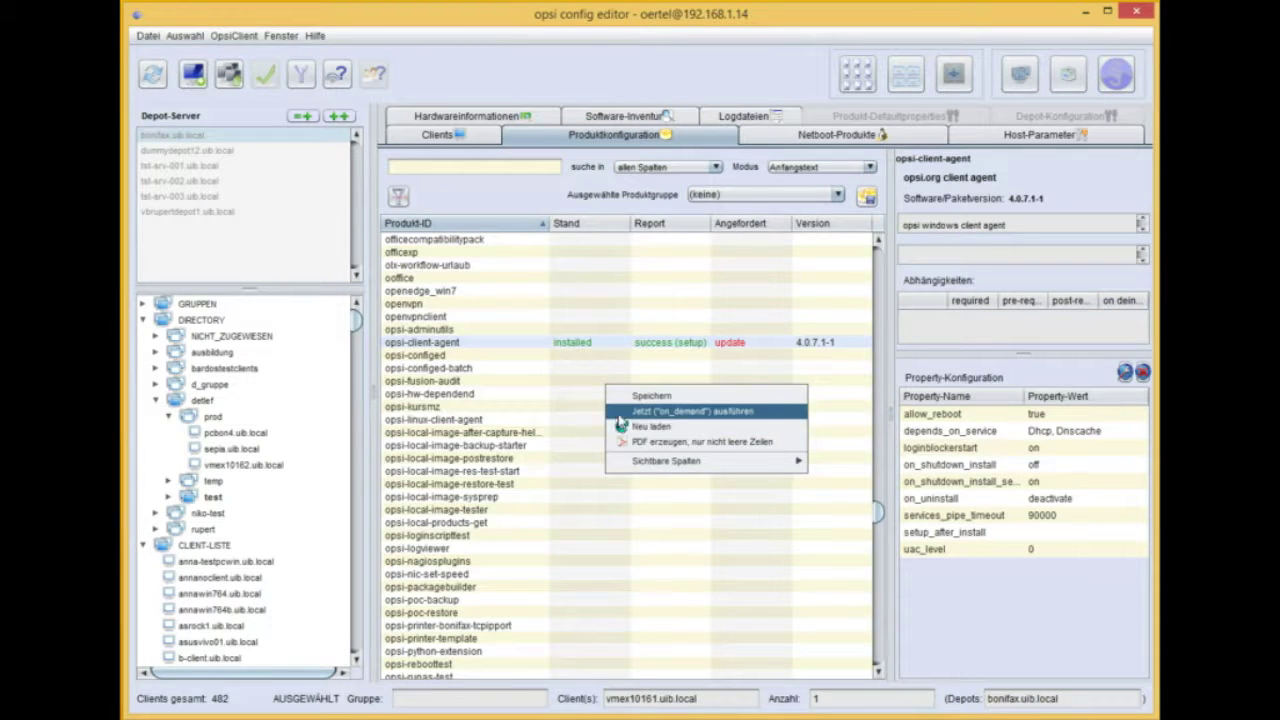
click(618, 413)
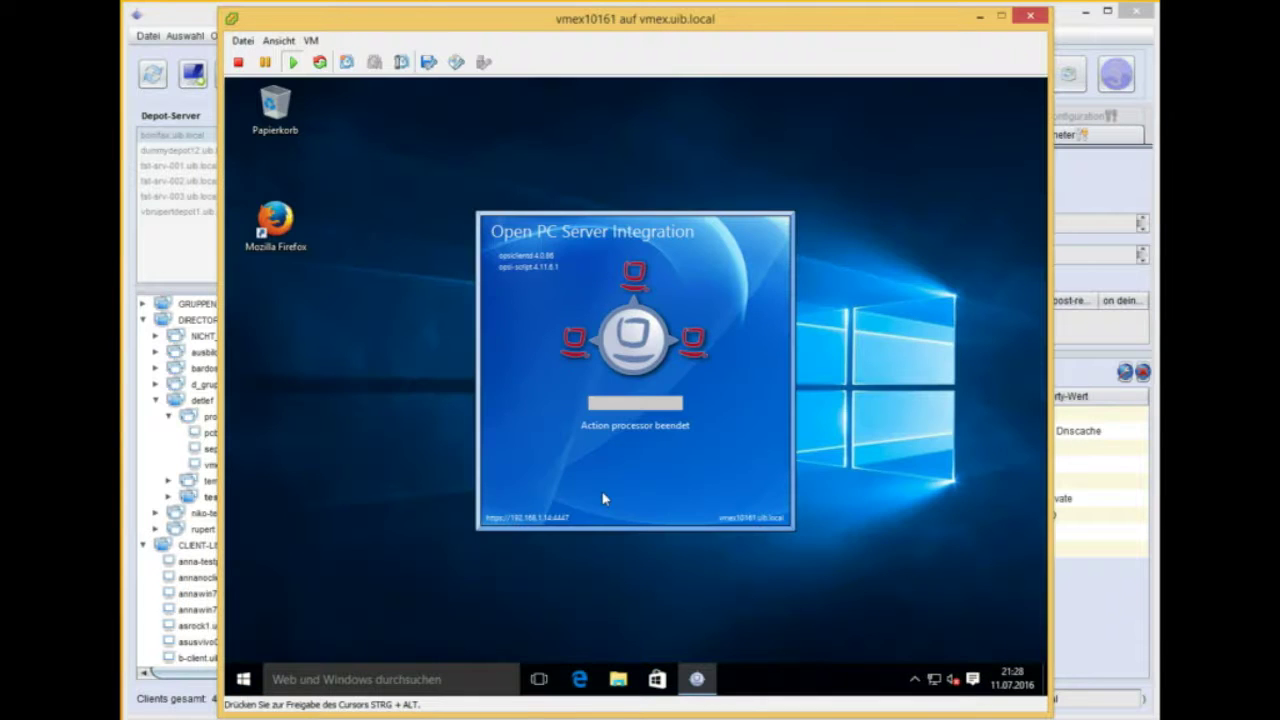
- In the vmex10161 virtual machine, launch software on demand from the opsi.org program folder
click(244, 680)
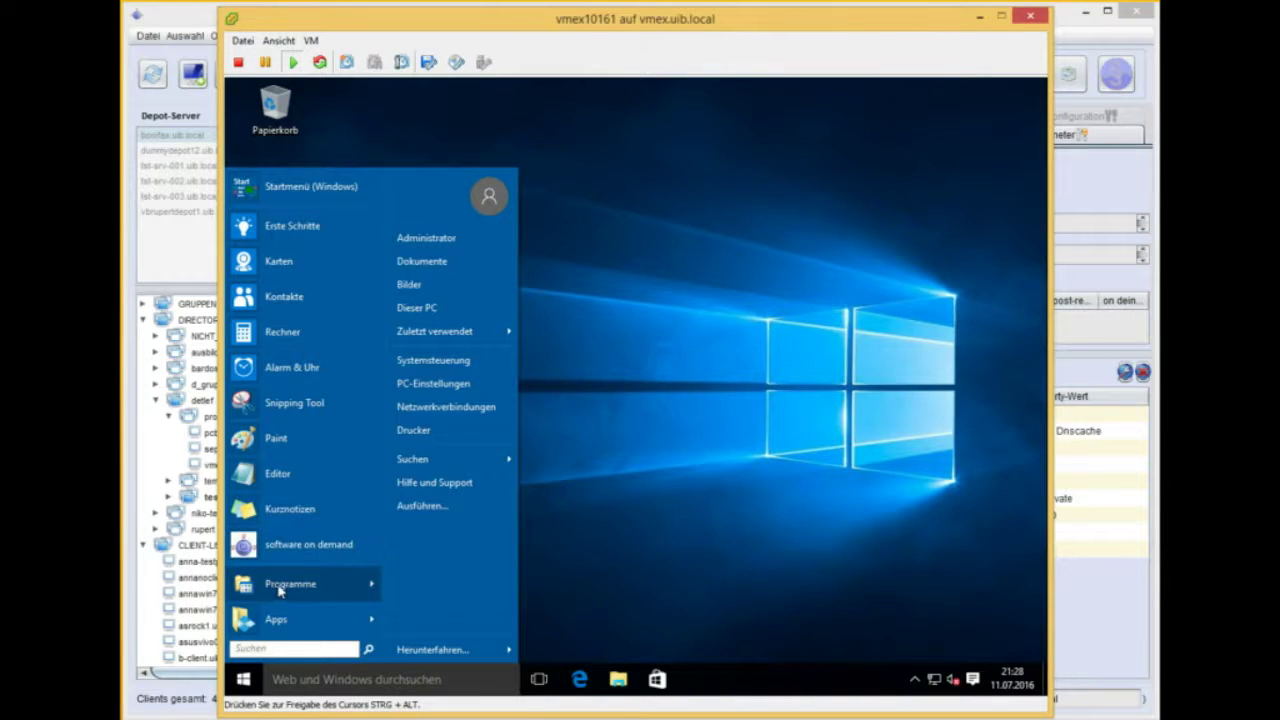
mouse_move(280, 592)
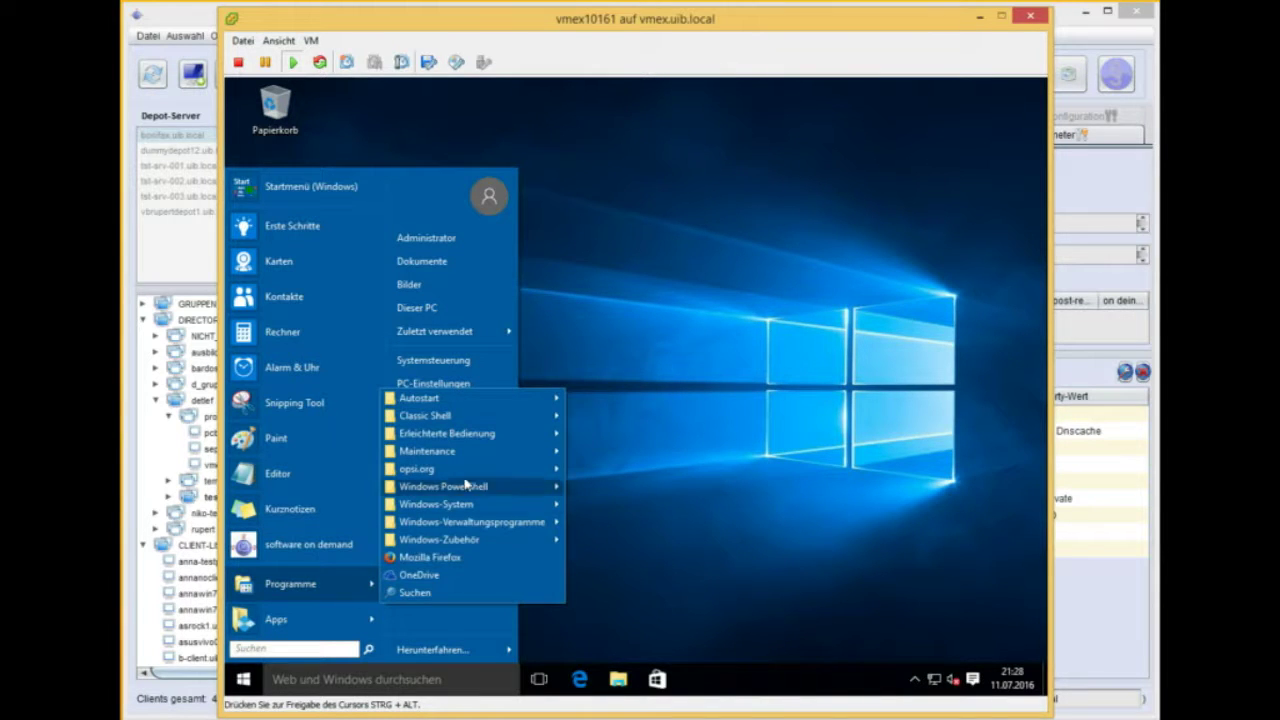
mouse_move(465, 478)
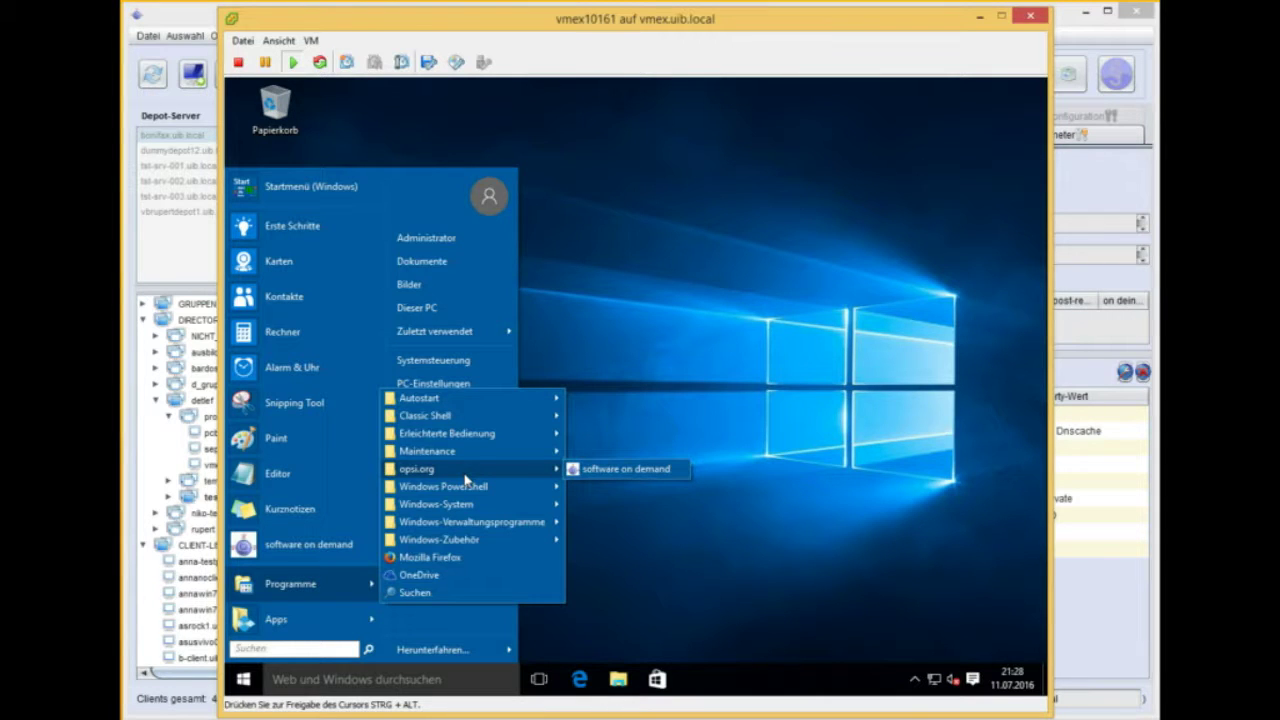
click(578, 470)
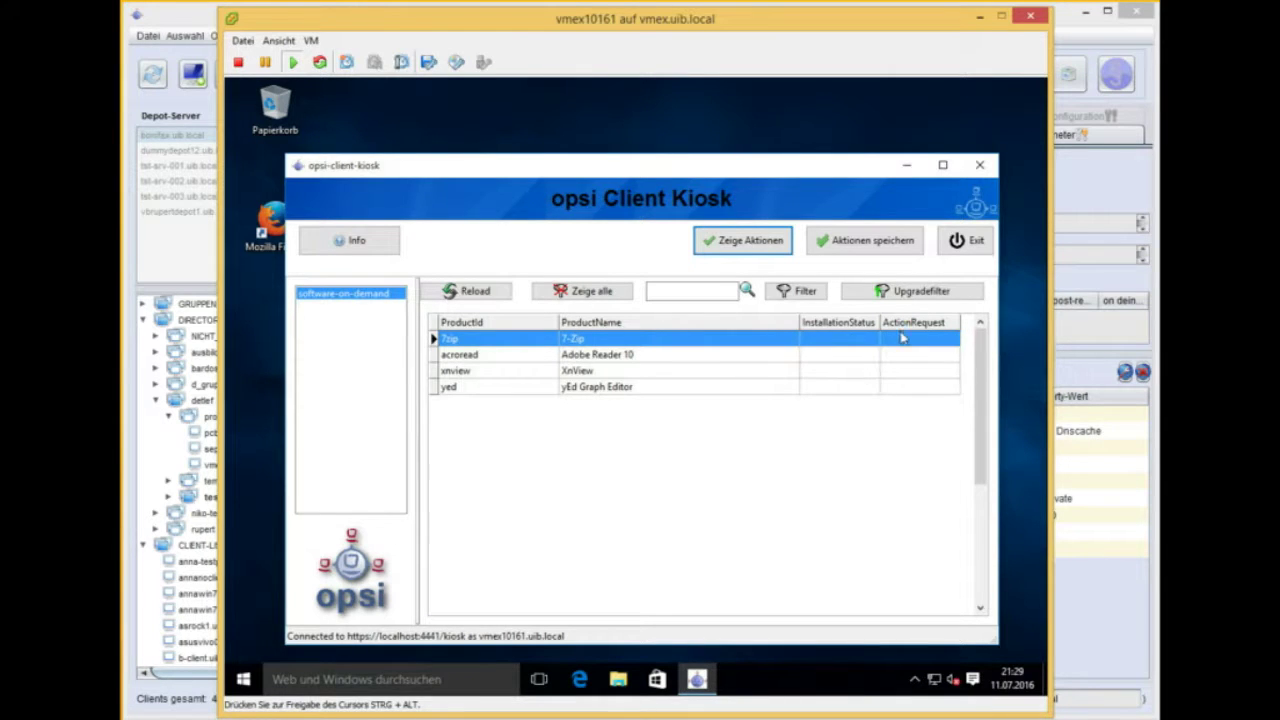
- Examine the product details of 7zip and acroread in the opsi Client Kiosk
click(478, 341)
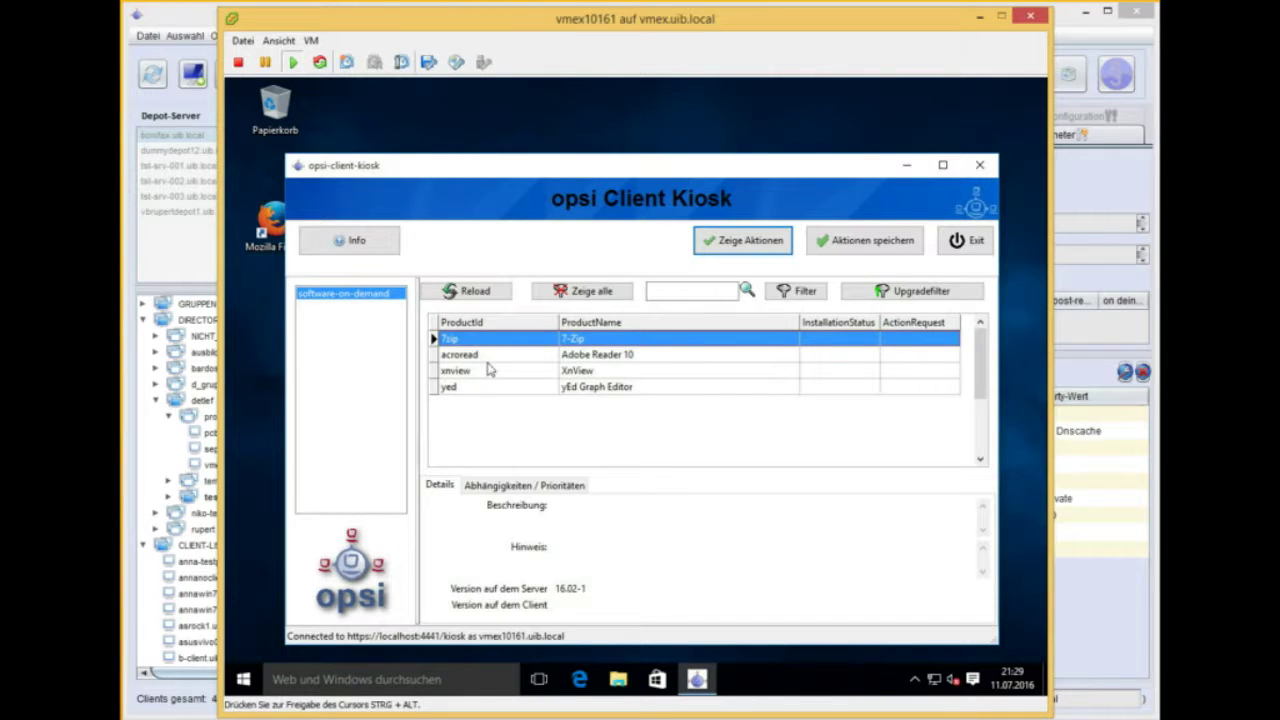
click(489, 358)
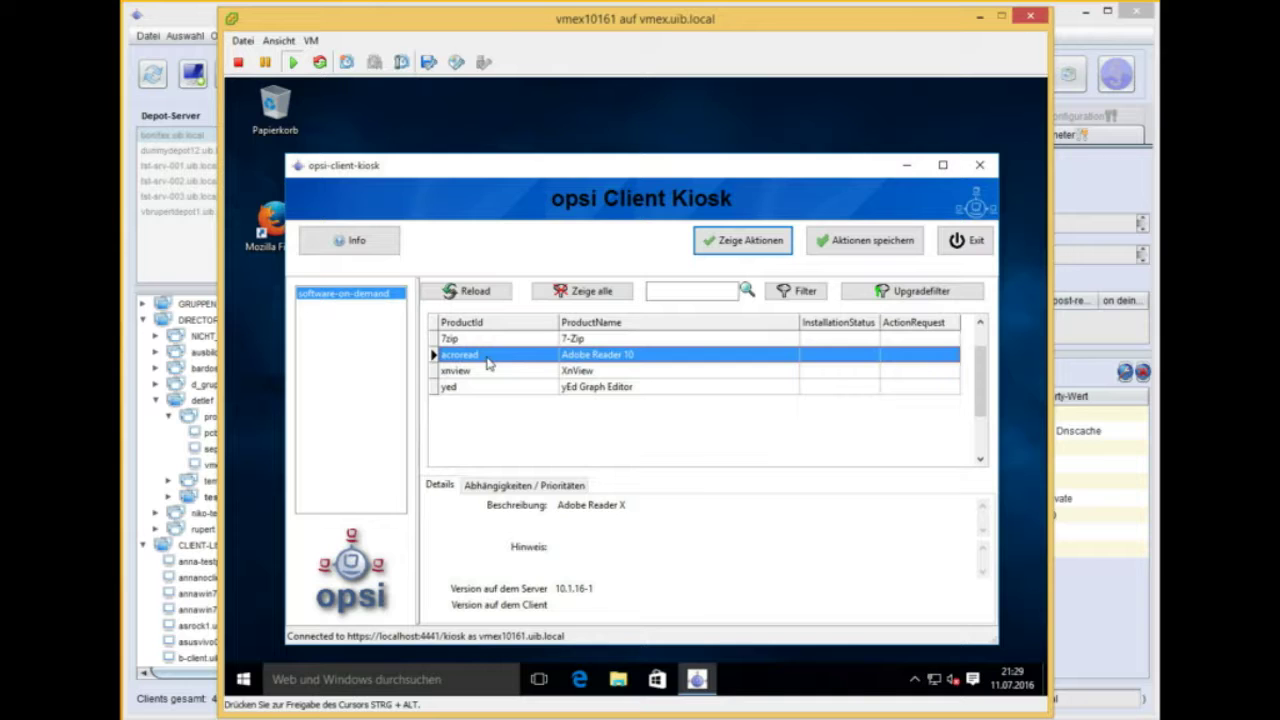
- Examine the product details of xnview together with its dependencies and priorities
click(492, 371)
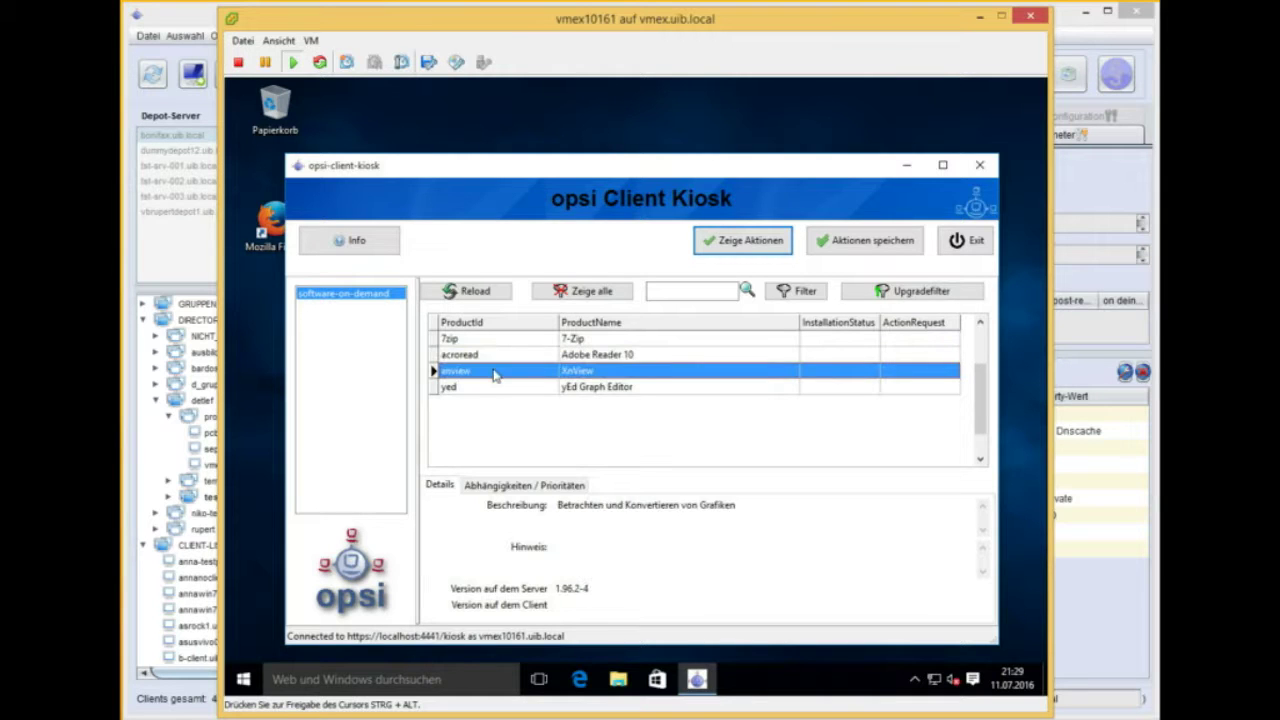
click(518, 488)
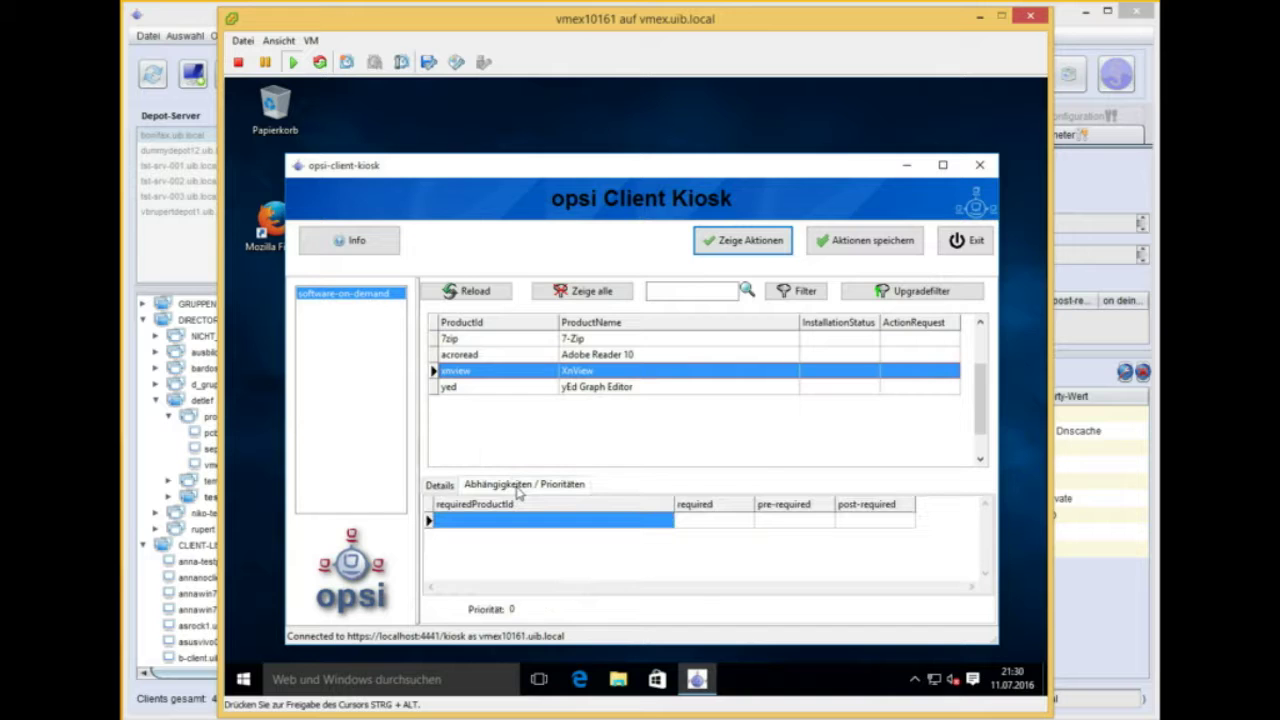
- Set the action request of 7zip to setup, then save it and start the installation immediately
click(474, 341)
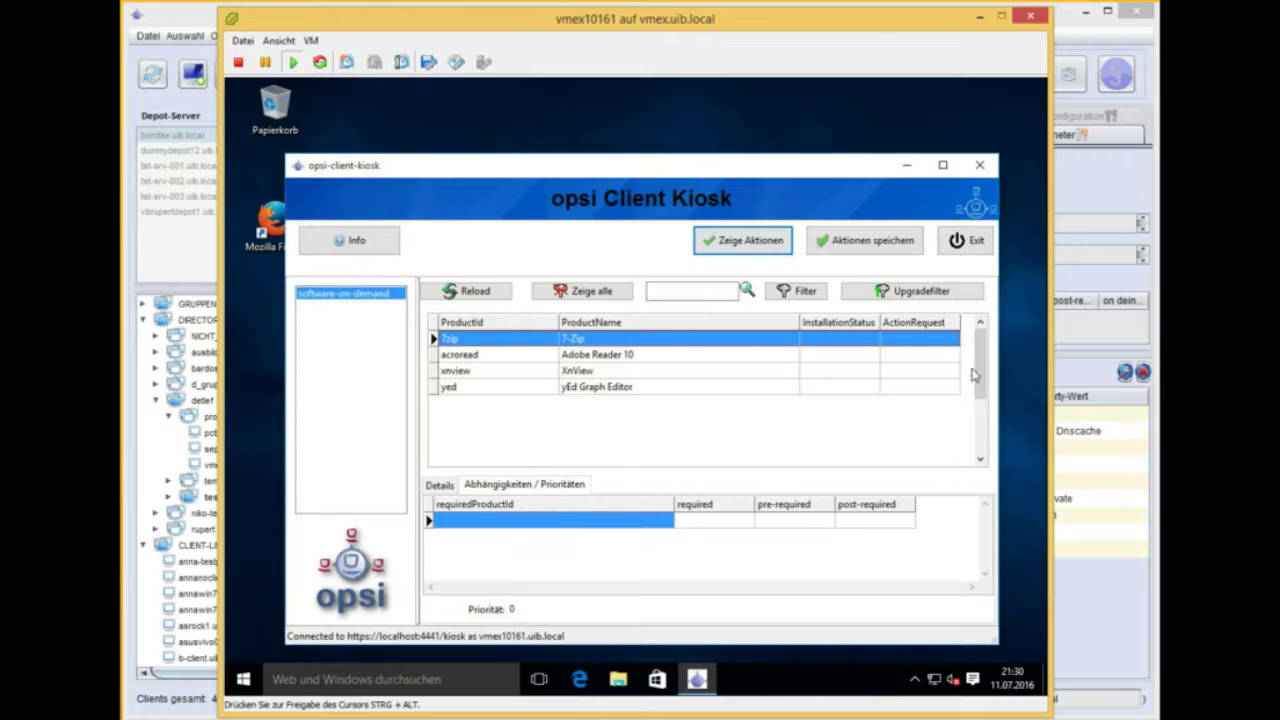
click(920, 340)
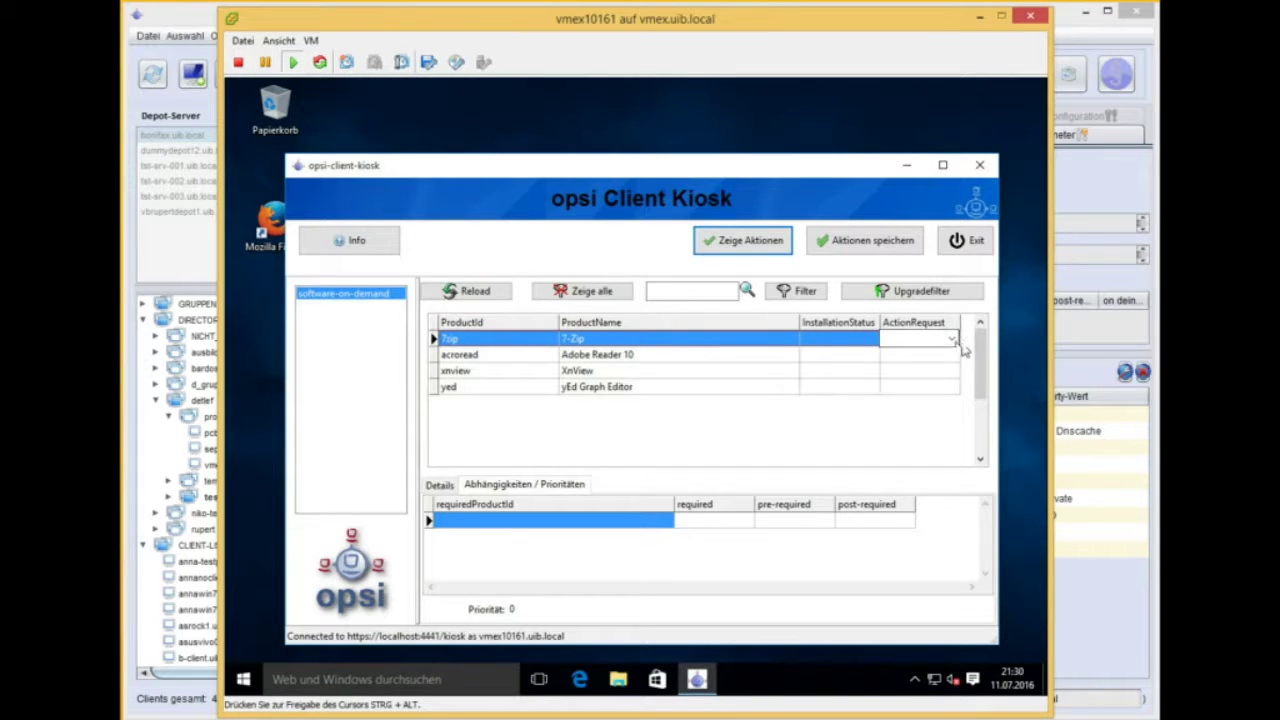
click(951, 339)
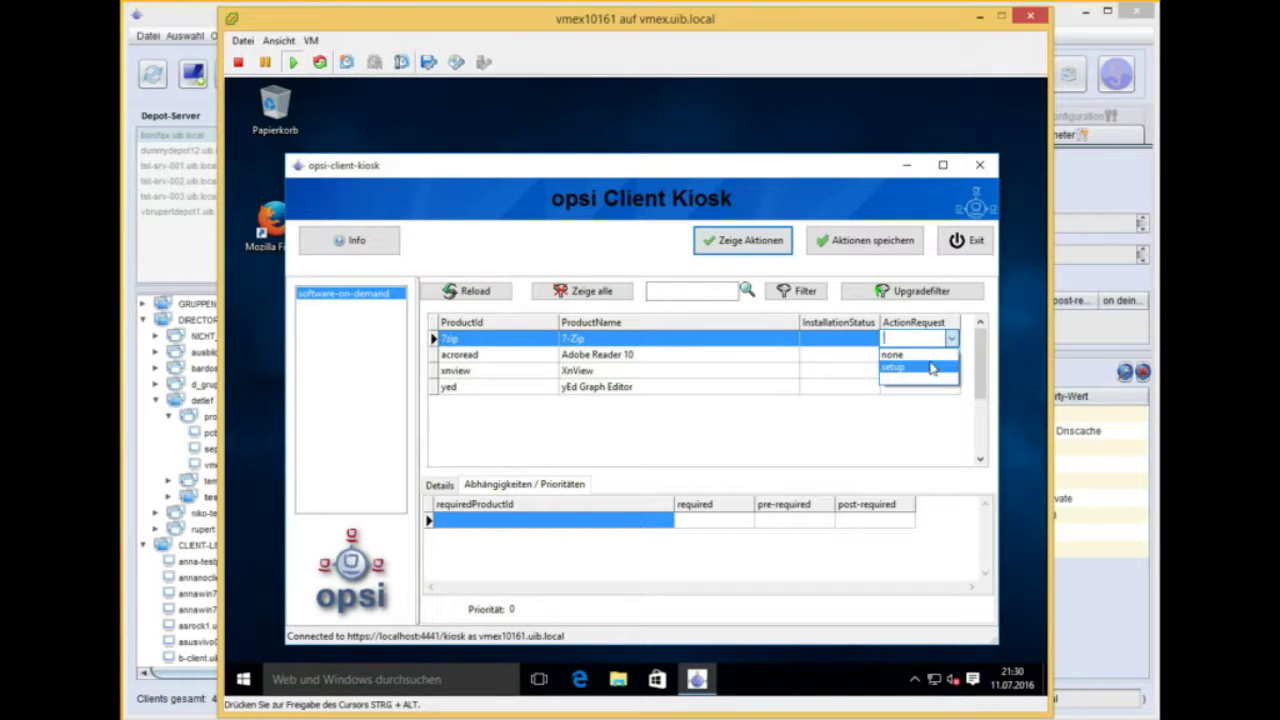
click(931, 368)
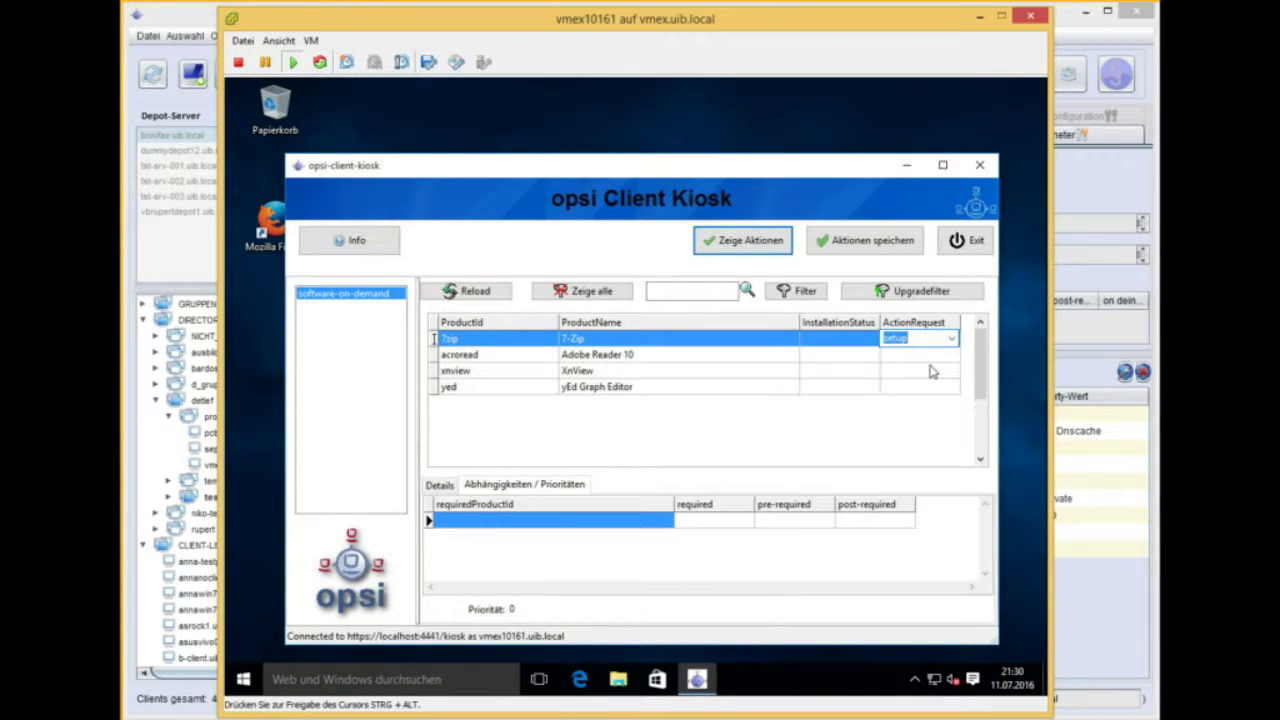
click(857, 246)
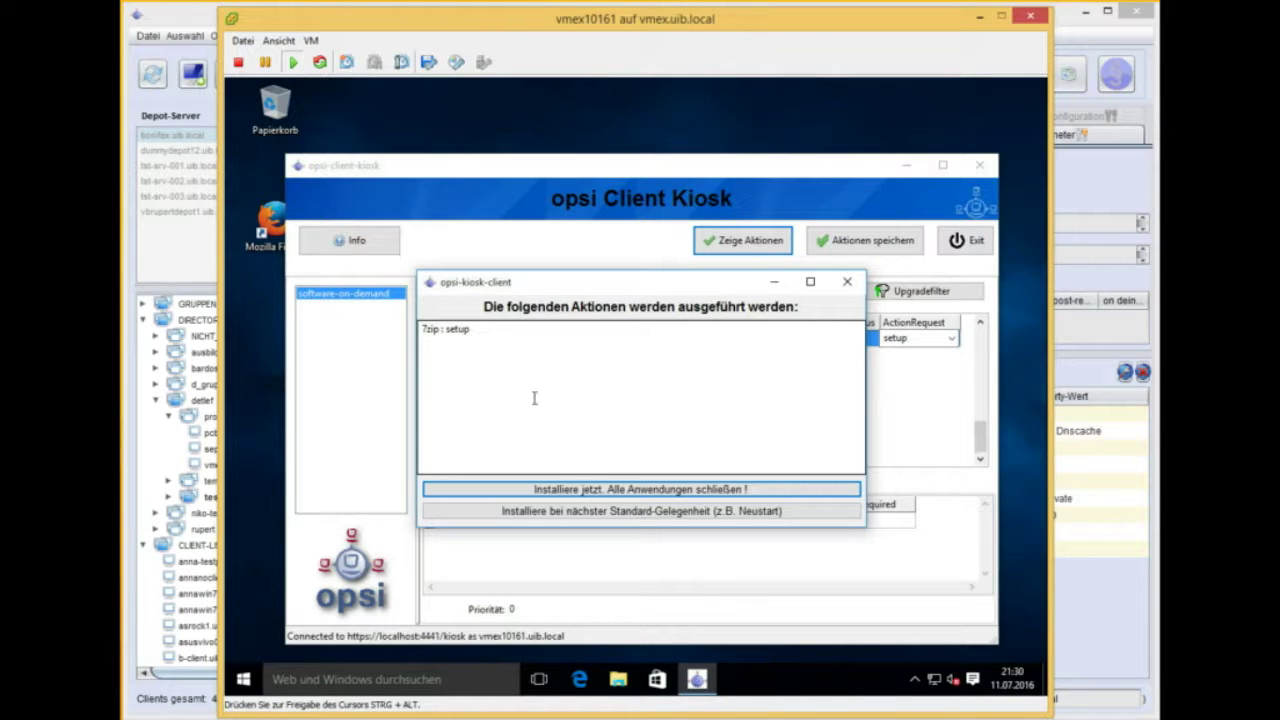
click(583, 490)
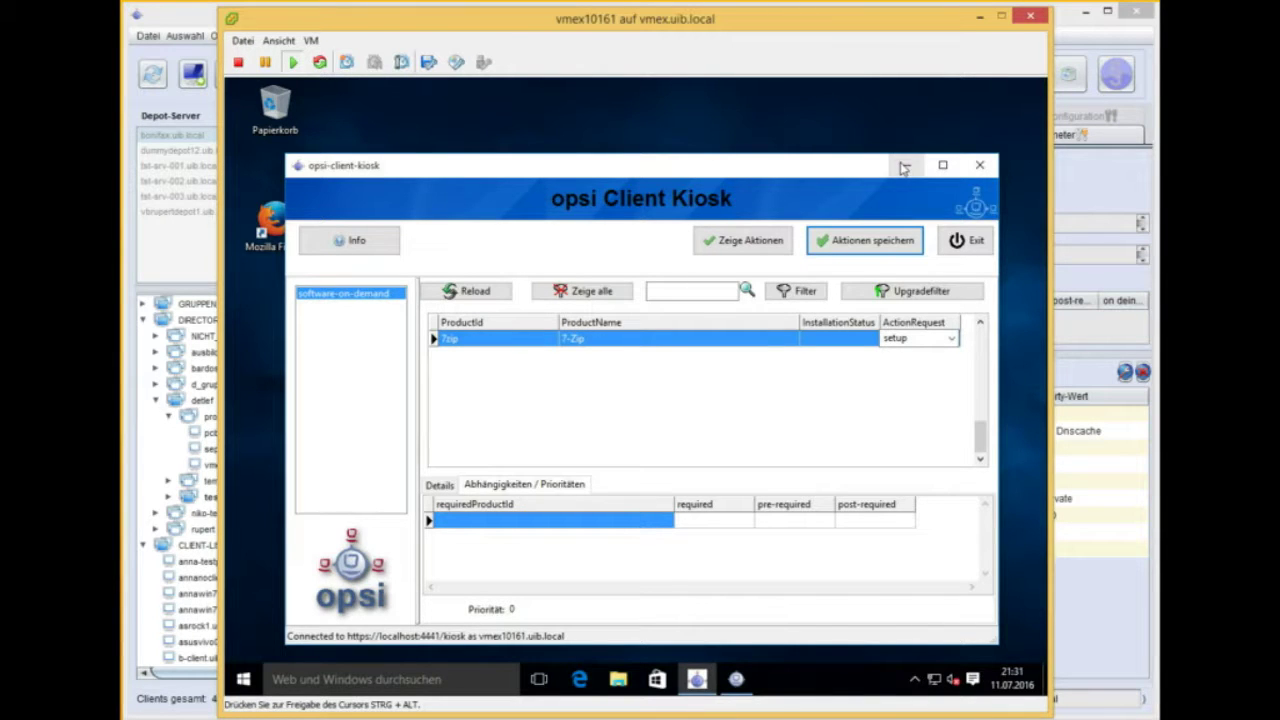
- Minimize the kiosk, switch to the opsi config editor and reload the product configuration of vmex10161
click(903, 166)
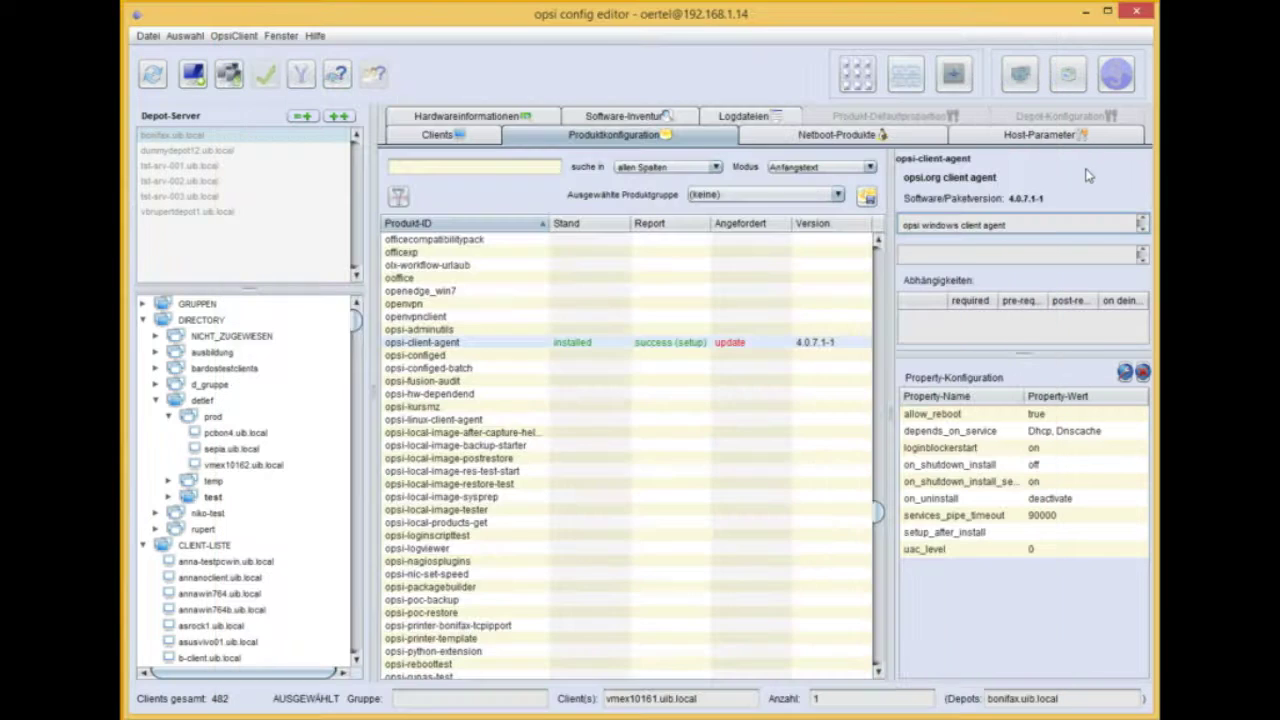
click(1090, 176)
right_click(565, 380)
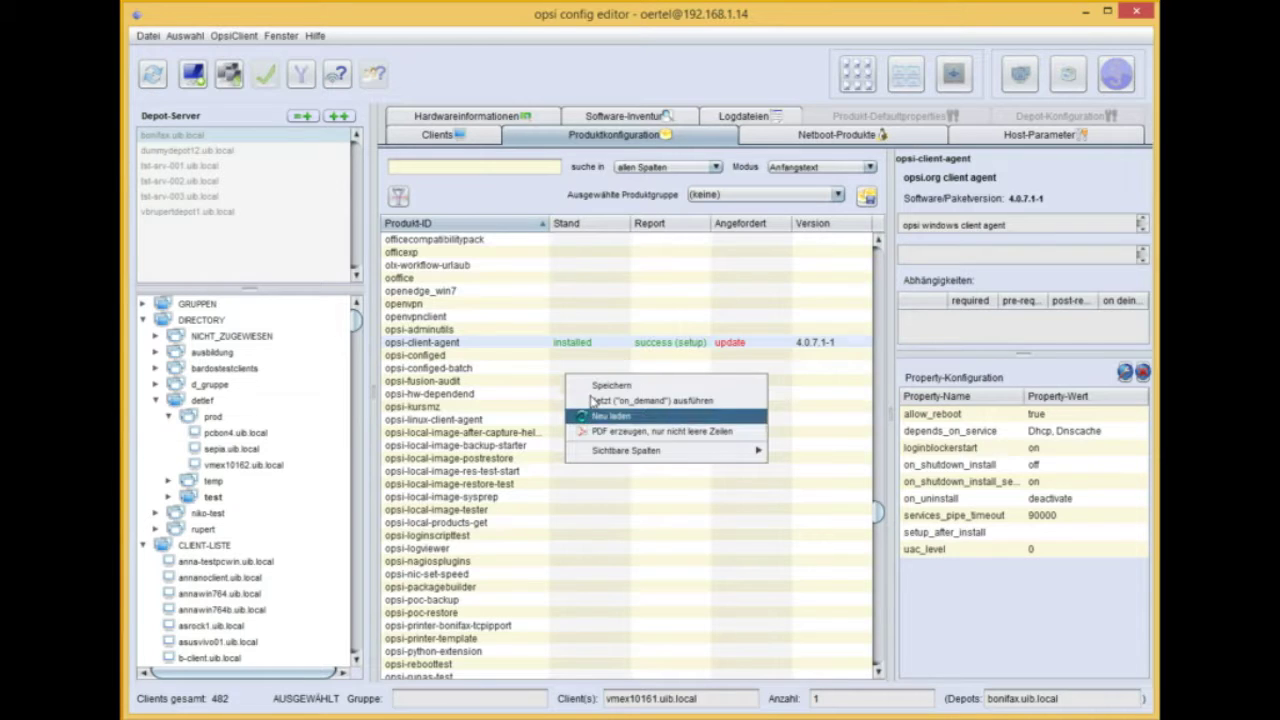
click(584, 419)
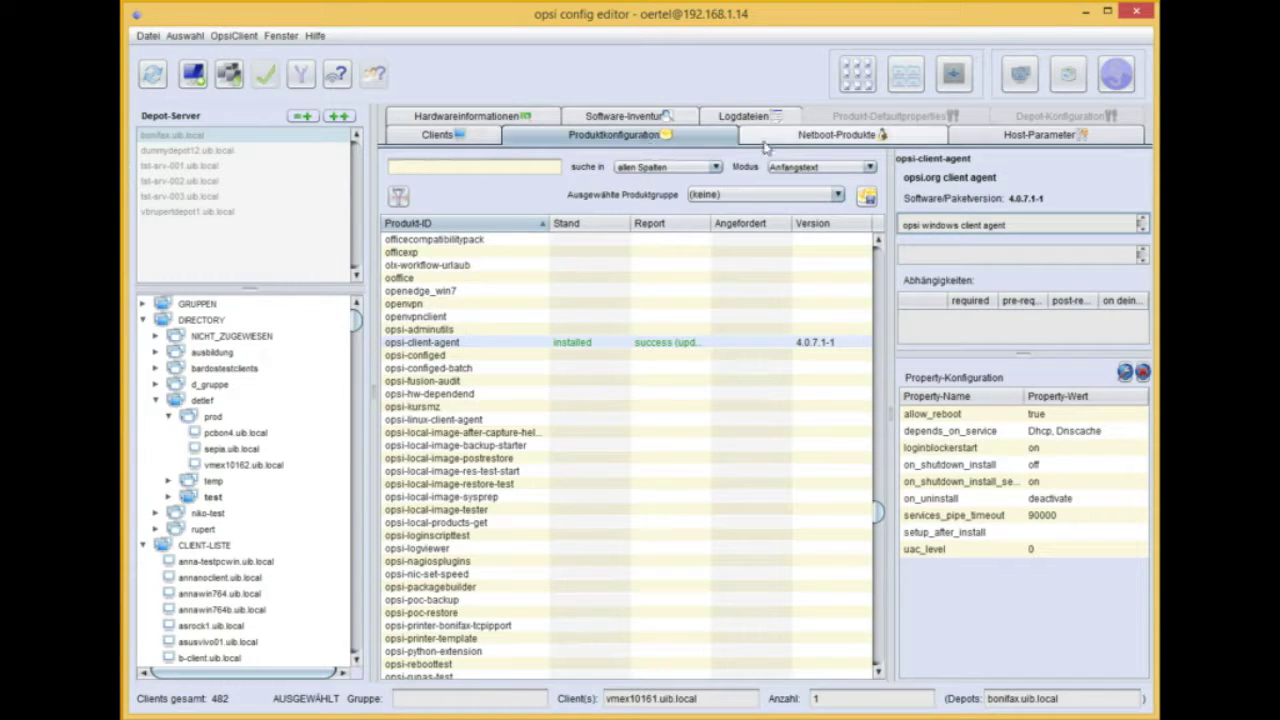
- Set the client's host parameter software-on-demand.product-group-ids to kiosk, kiosk2 and software-on-demand, and save the change
click(986, 137)
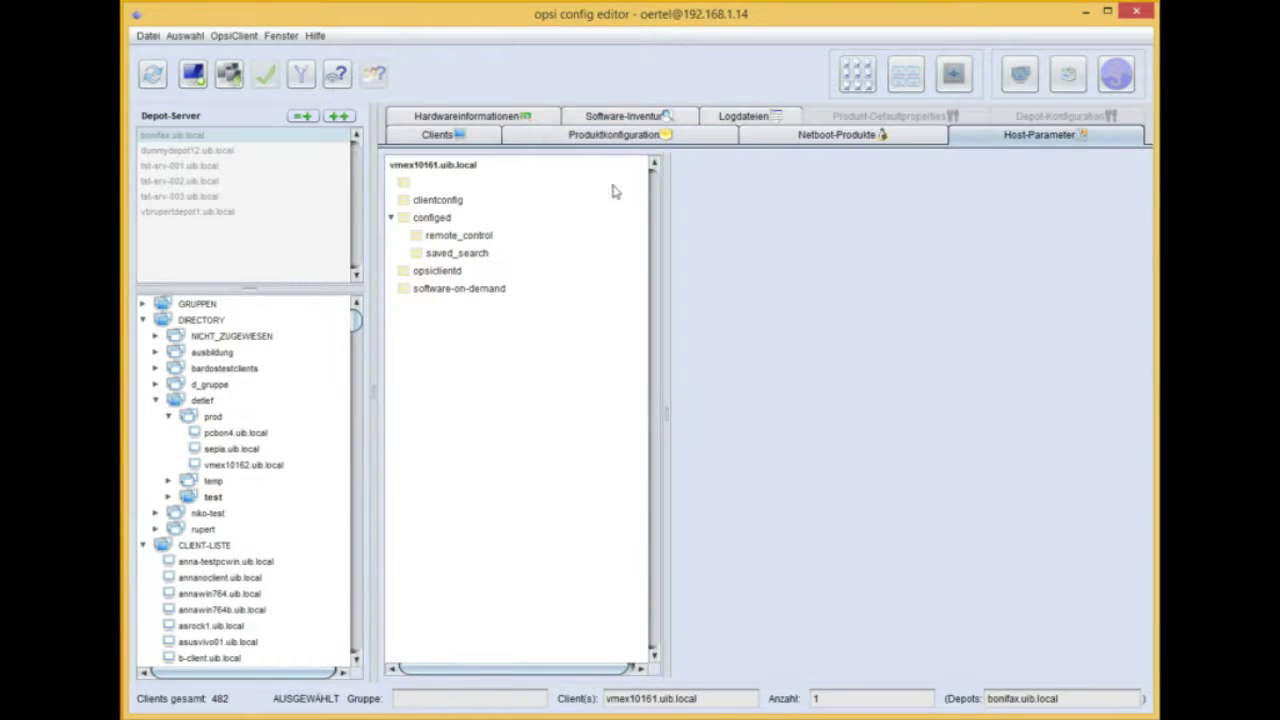
click(470, 291)
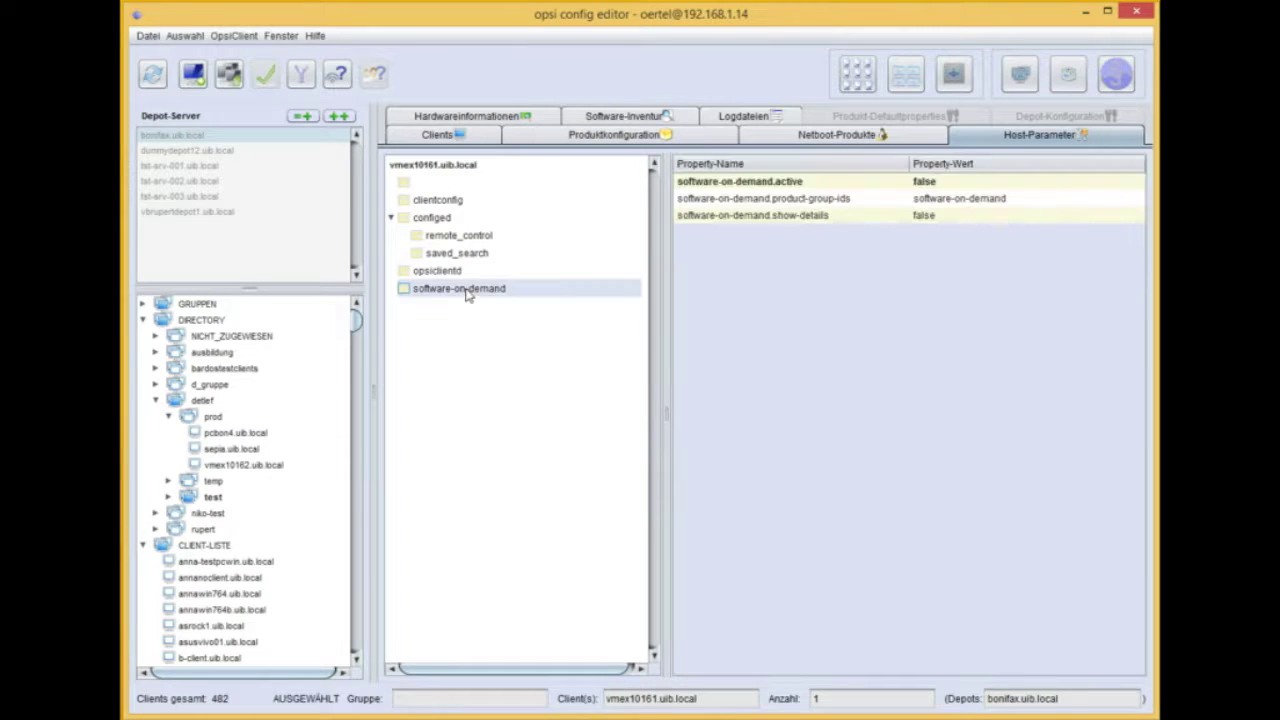
click(953, 199)
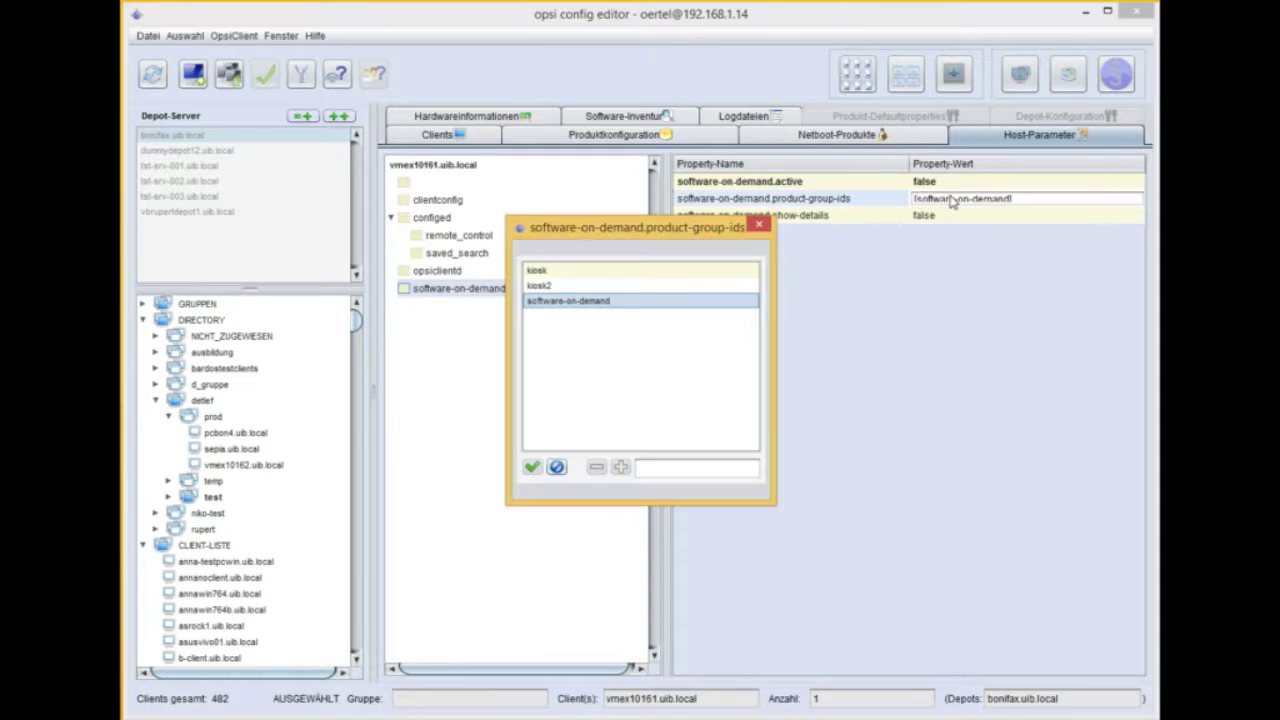
click(557, 271)
ctrl+click(556, 286)
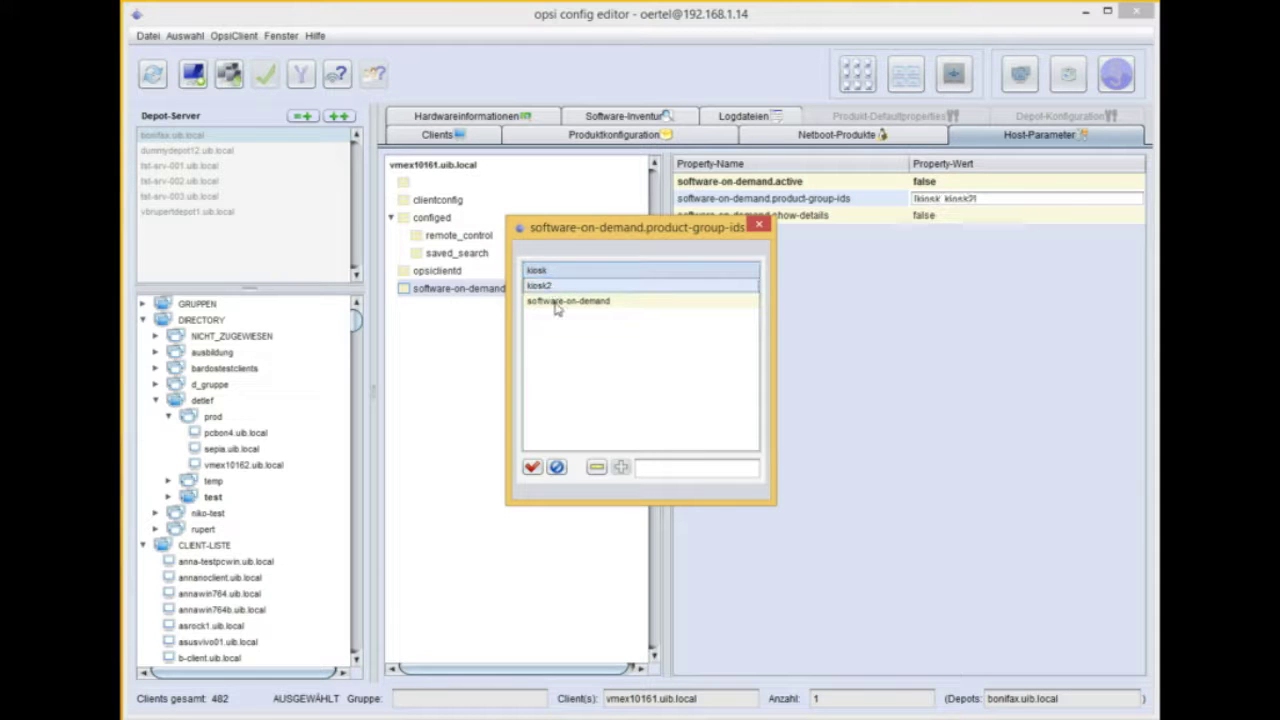
ctrl+click(557, 306)
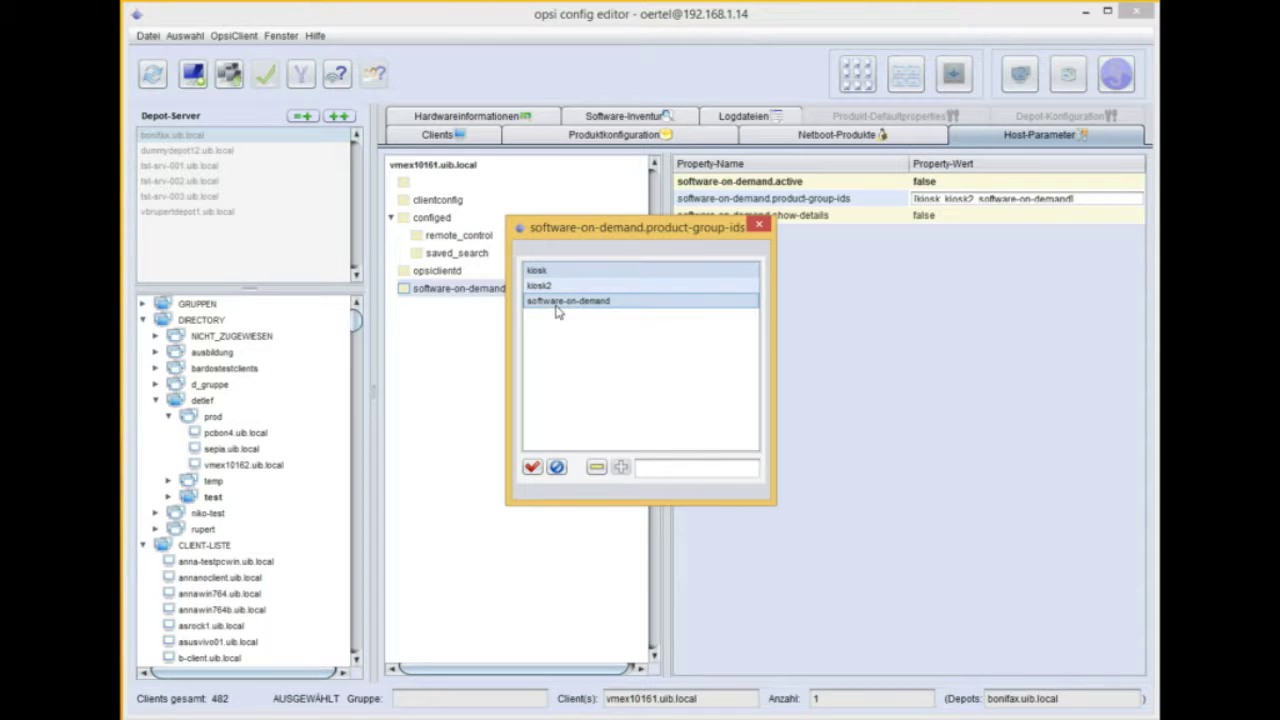
click(533, 468)
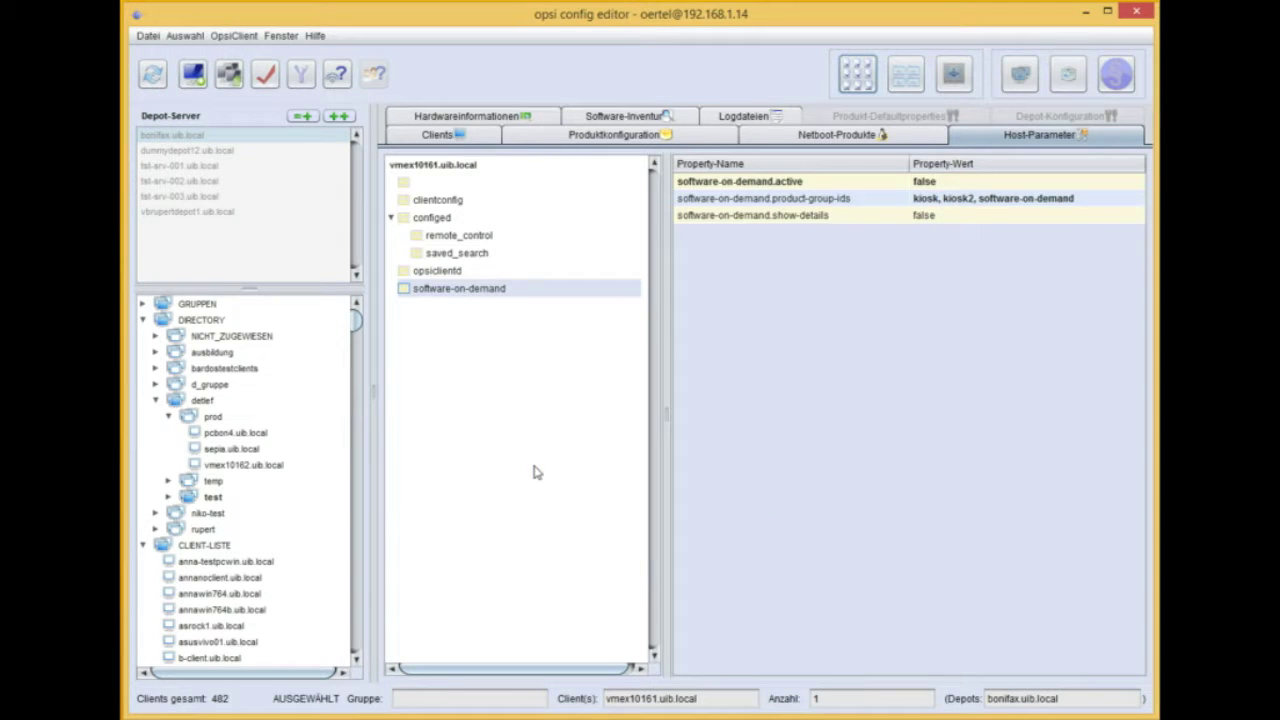
right_click(536, 413)
click(540, 415)
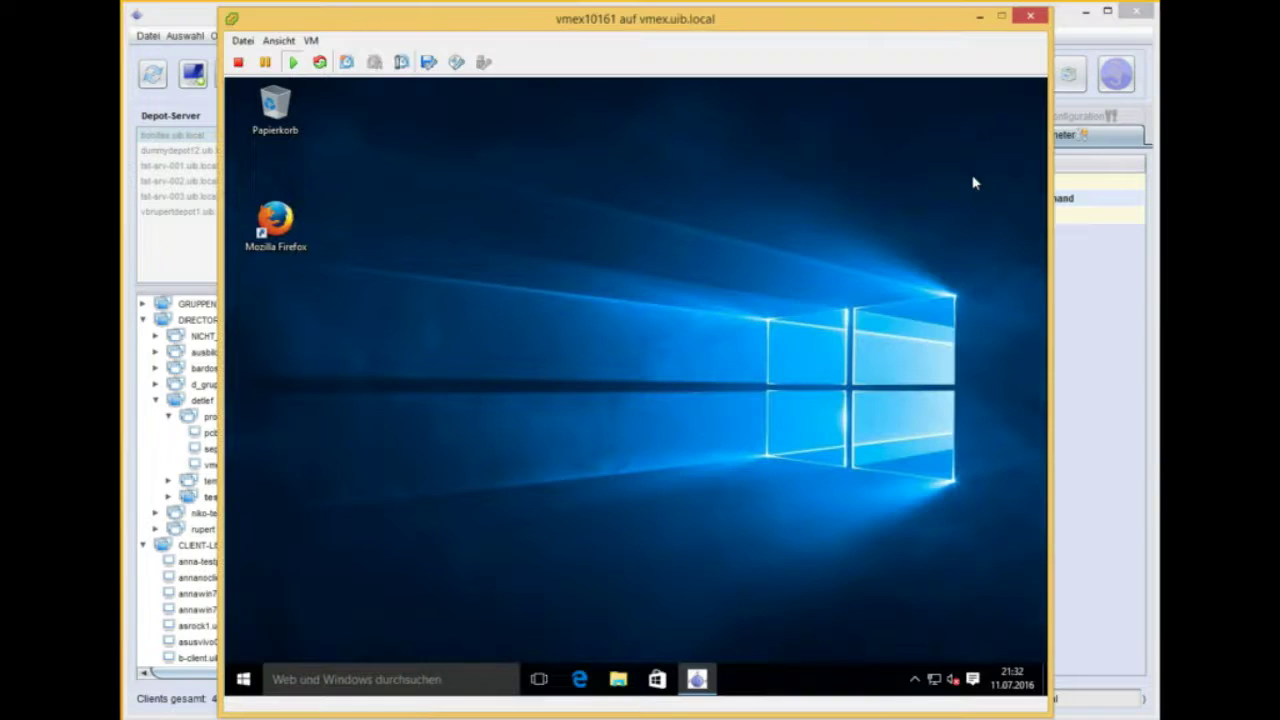
- Restore the opsi Client Kiosk in the vmex10161 virtual machine and reload its product list
click(697, 665)
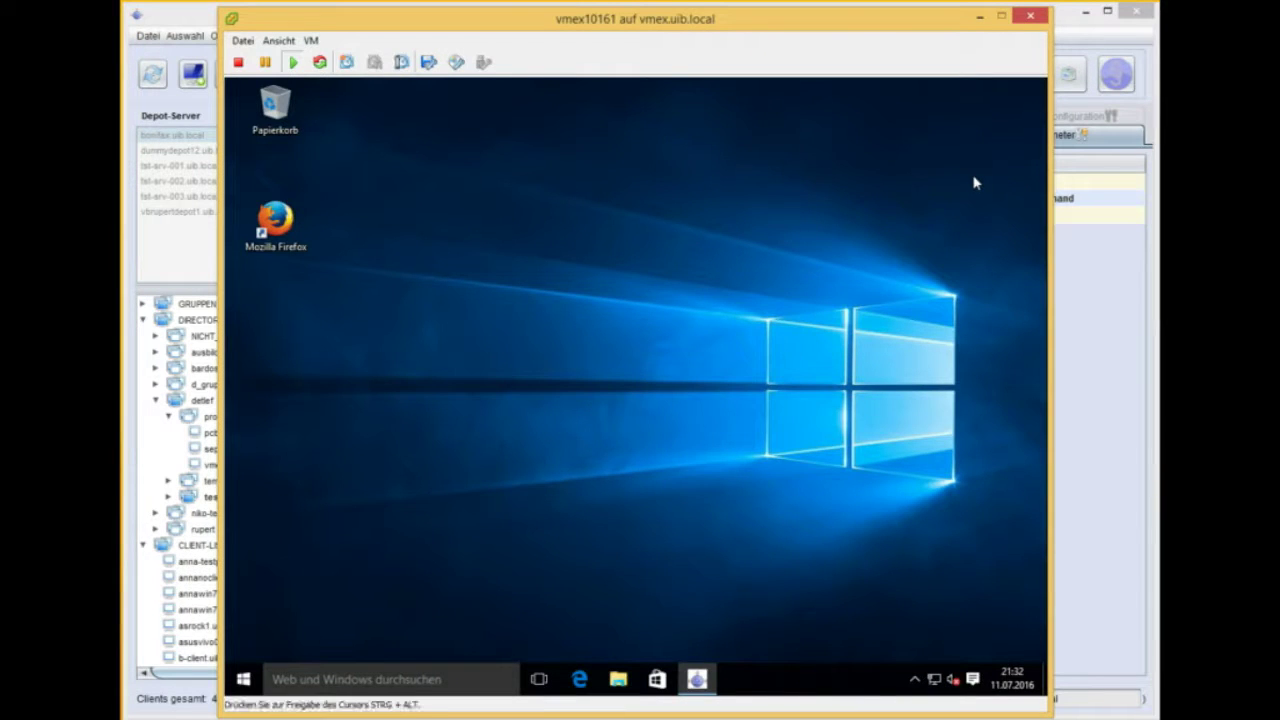
click(699, 679)
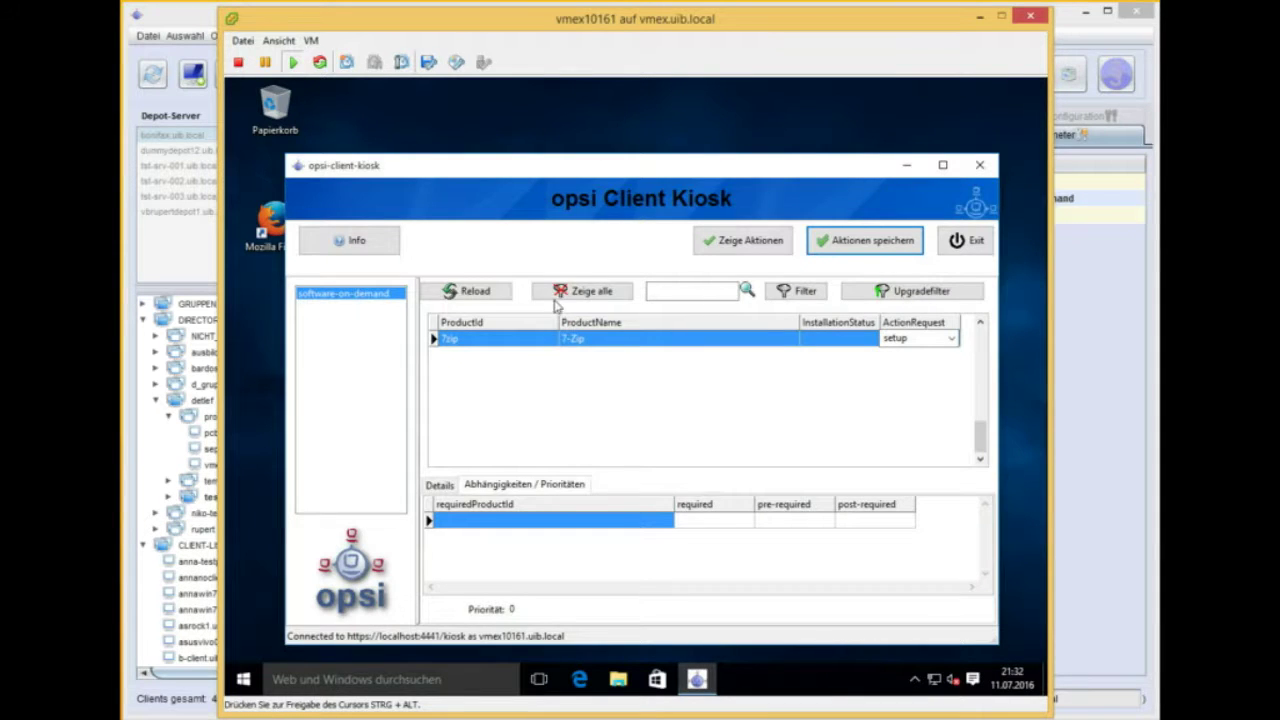
click(467, 291)
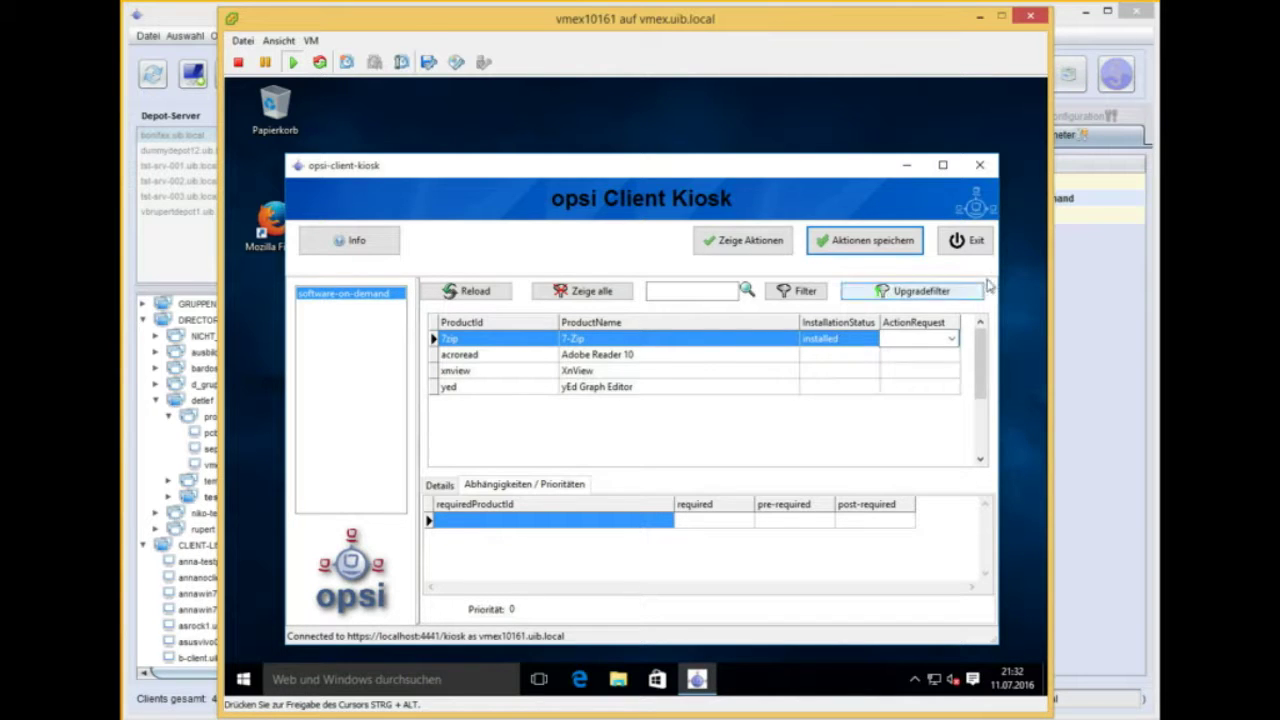
- Exit the opsi Client Kiosk and relaunch software on demand on the client
click(965, 241)
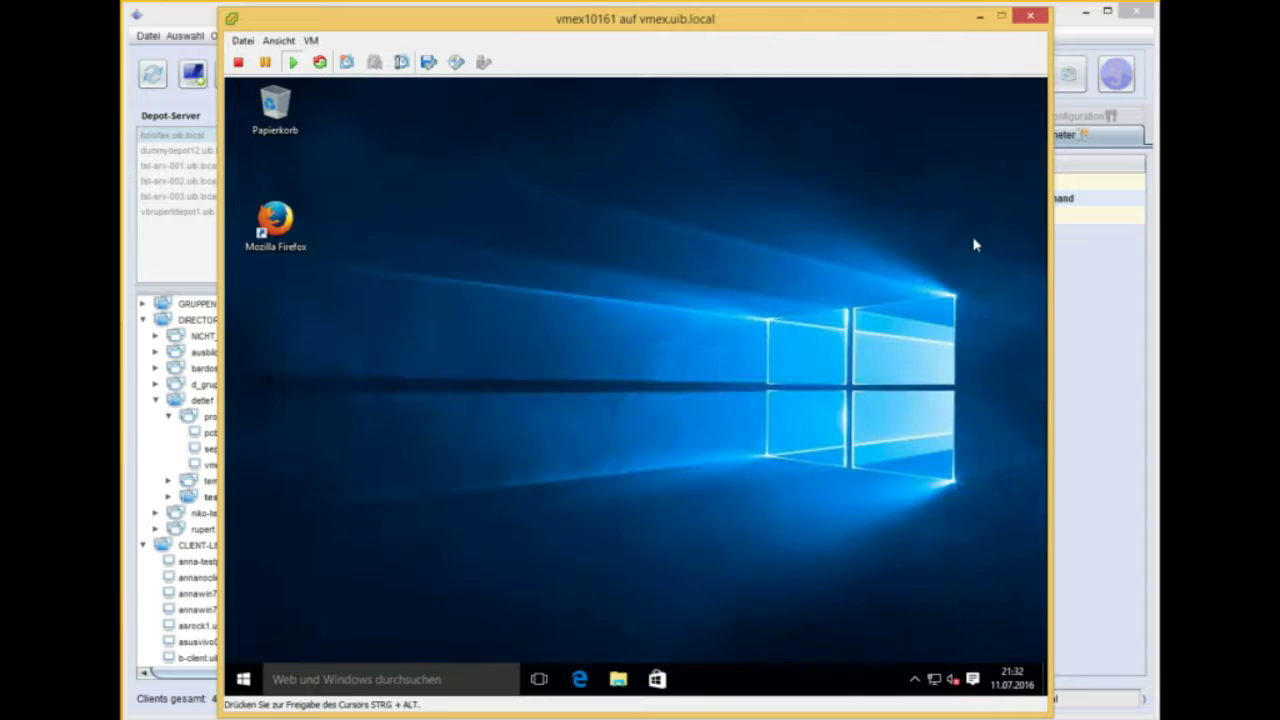
click(250, 677)
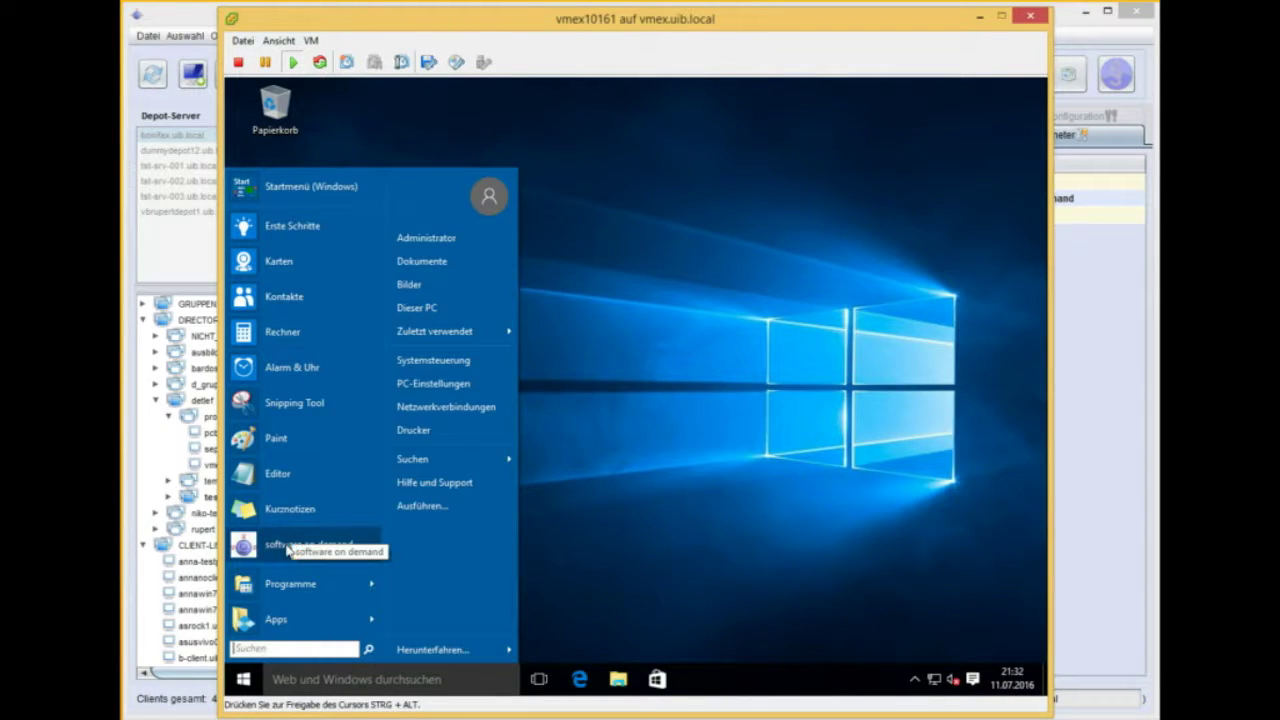
click(288, 543)
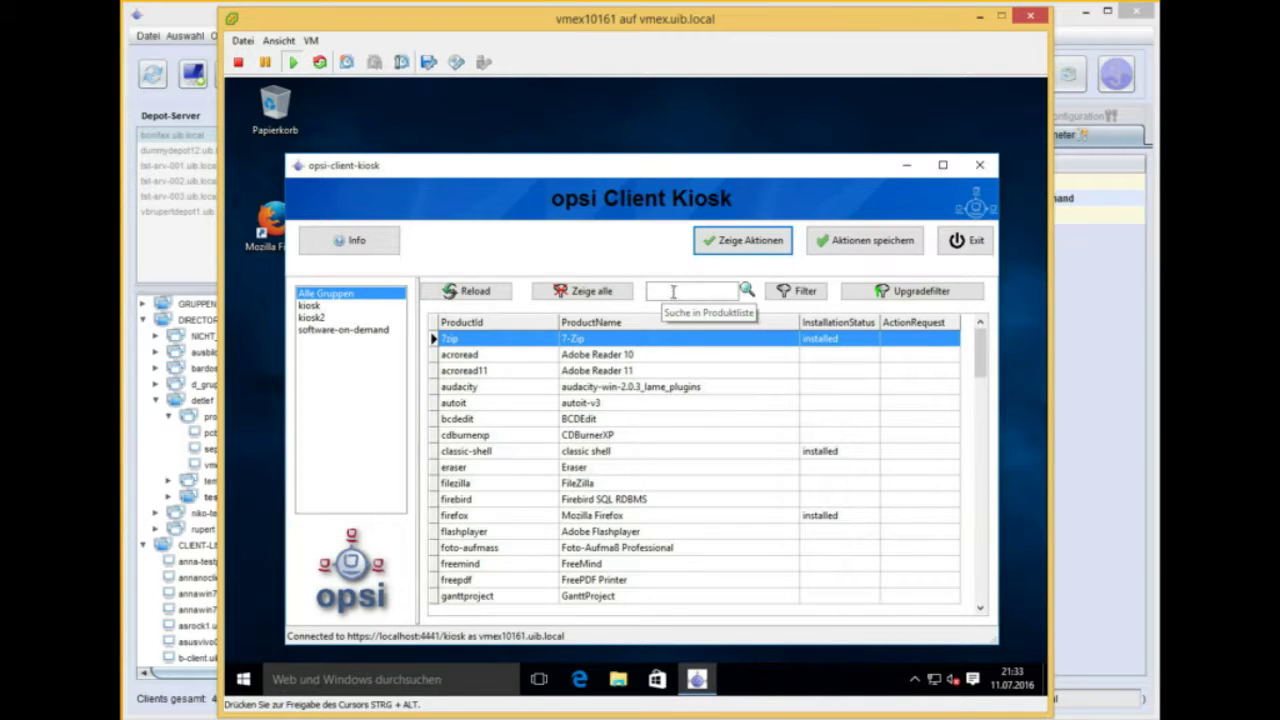
- Search the kiosk's product list for pdf, then replace the search term with editor
click(673, 292)
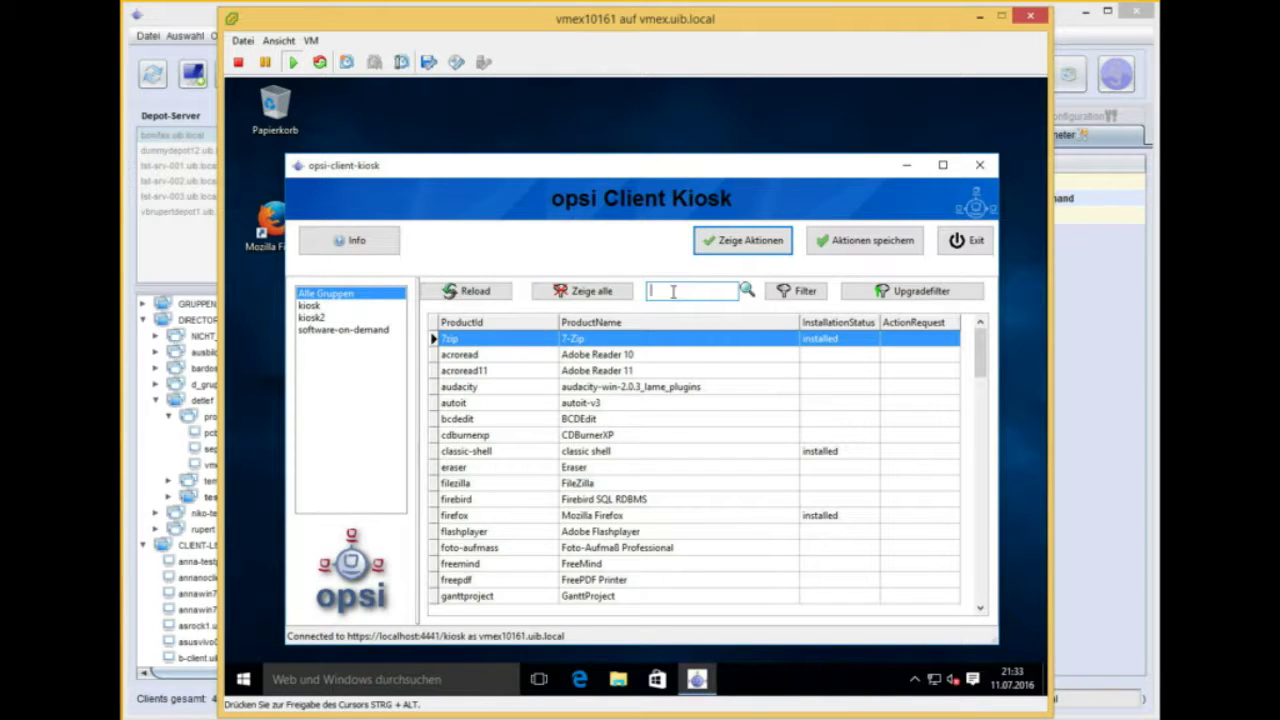
text(pdf)
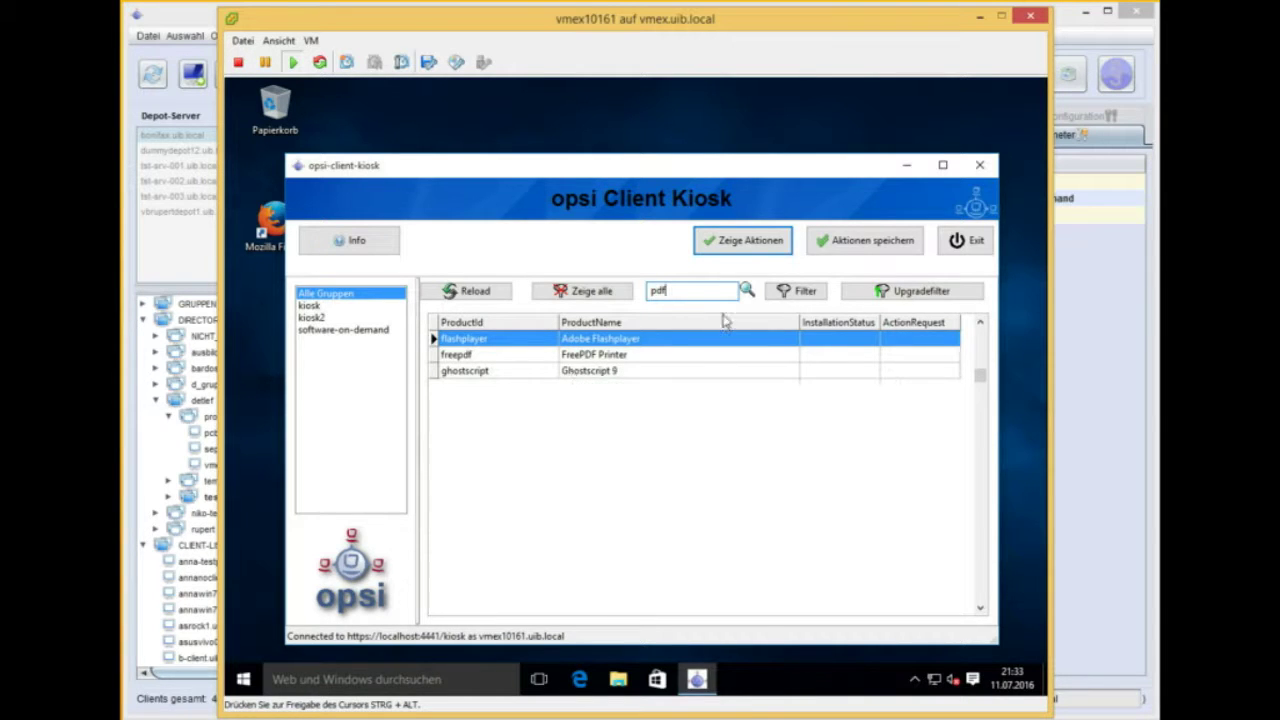
key(BackSpace)
key(BackSpace)
key(BackSpace)
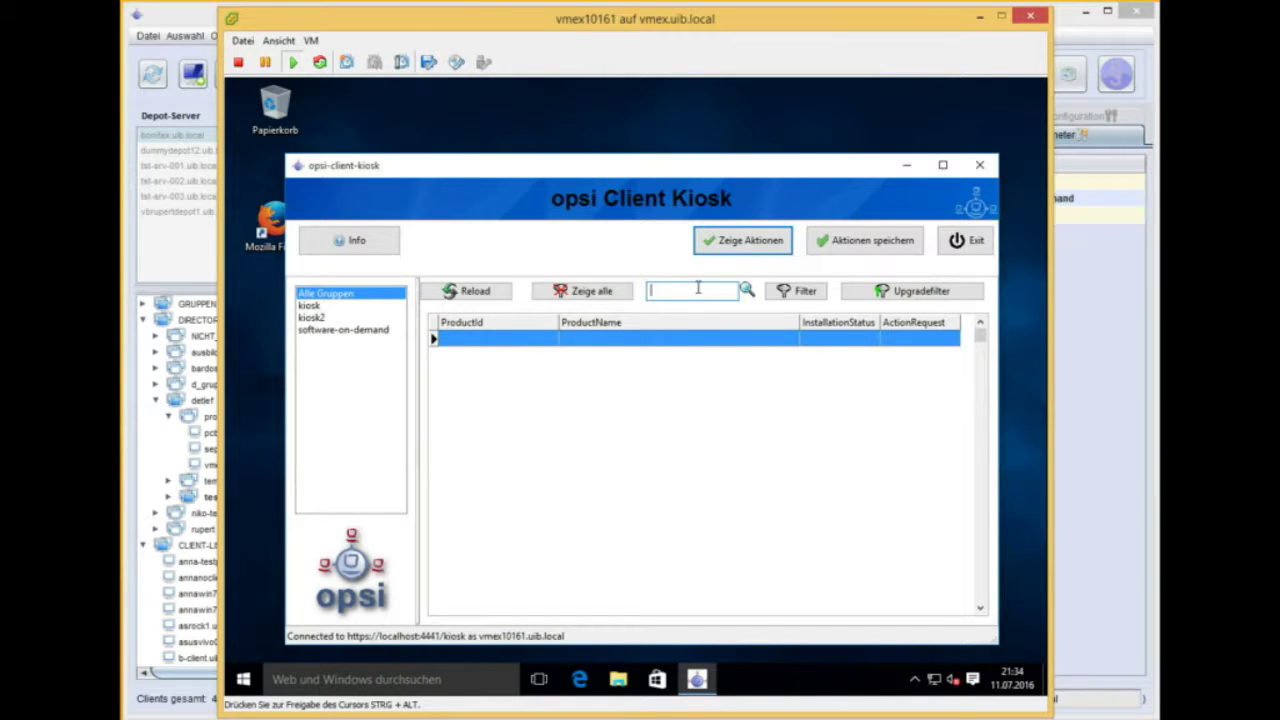
text(editor)
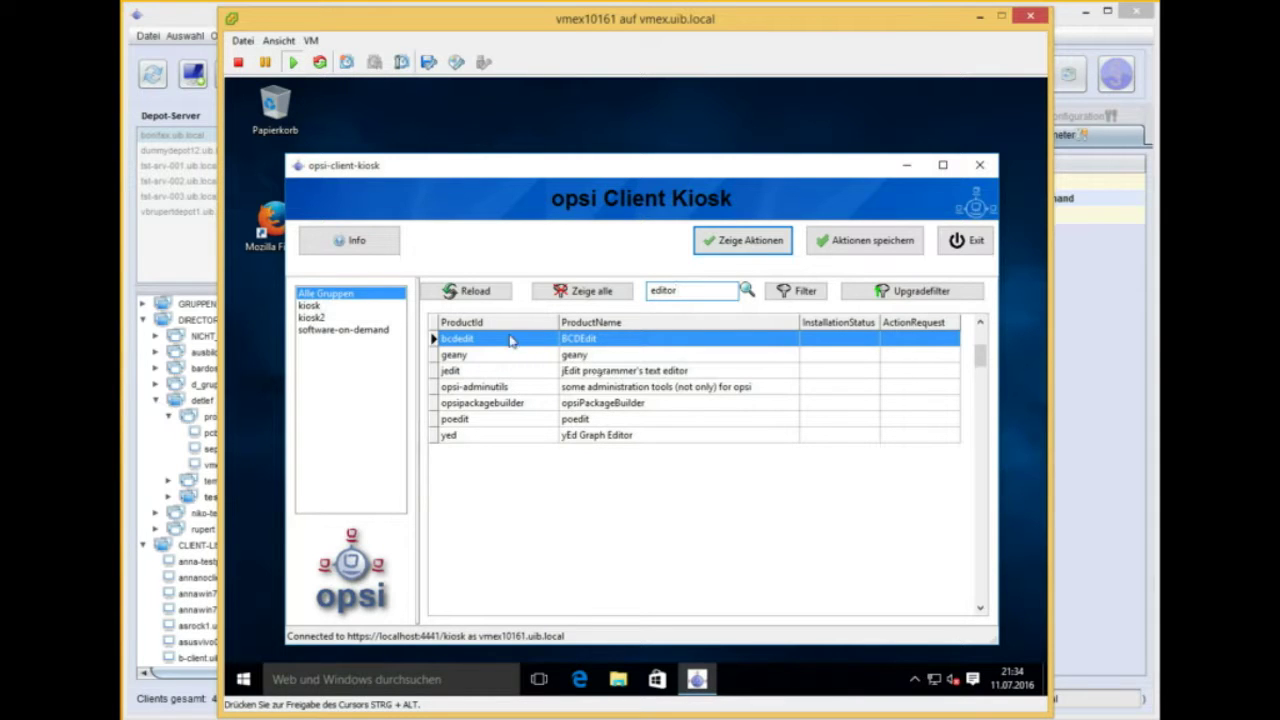
- View the product details of geany, then apply the upgrade filter to the product list
click(583, 356)
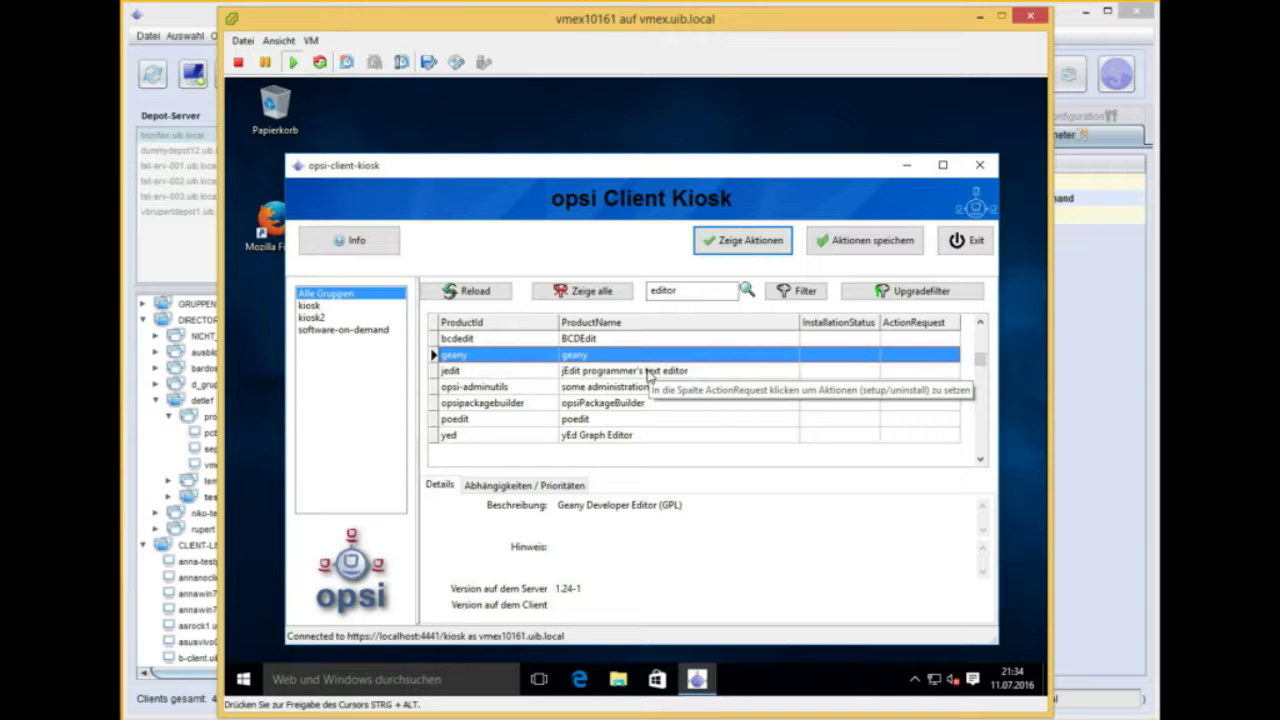
click(921, 291)
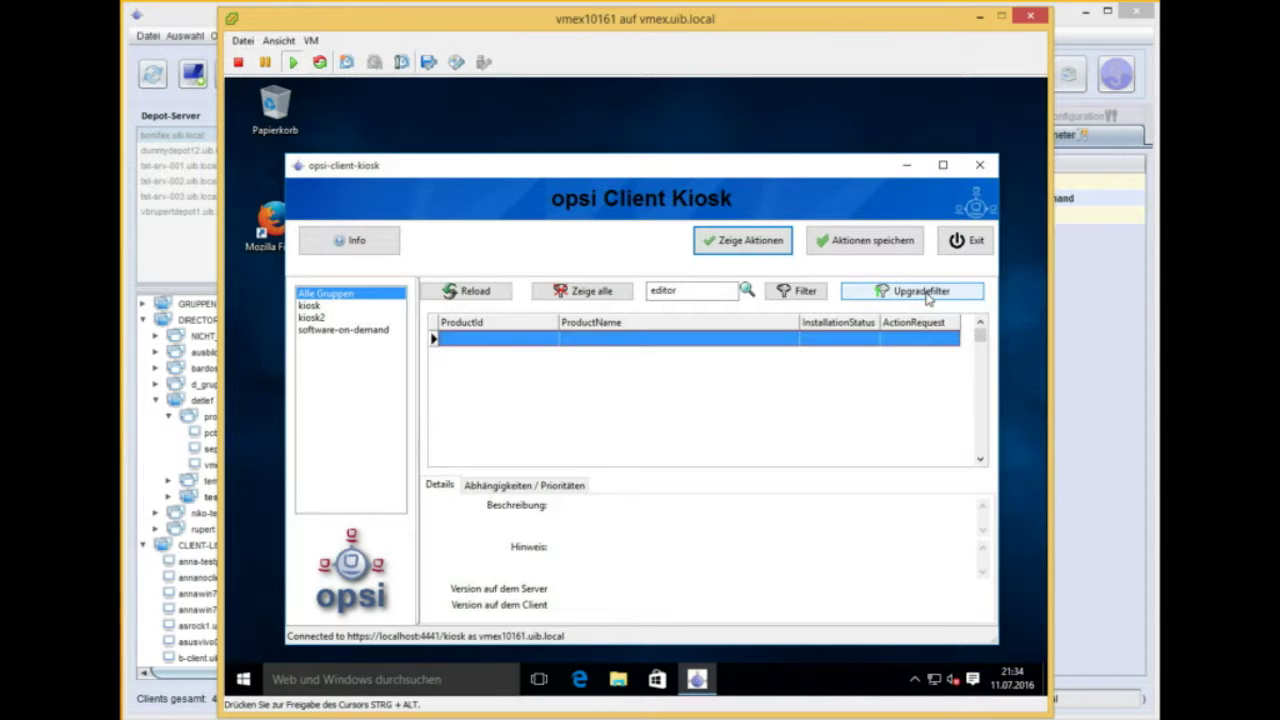